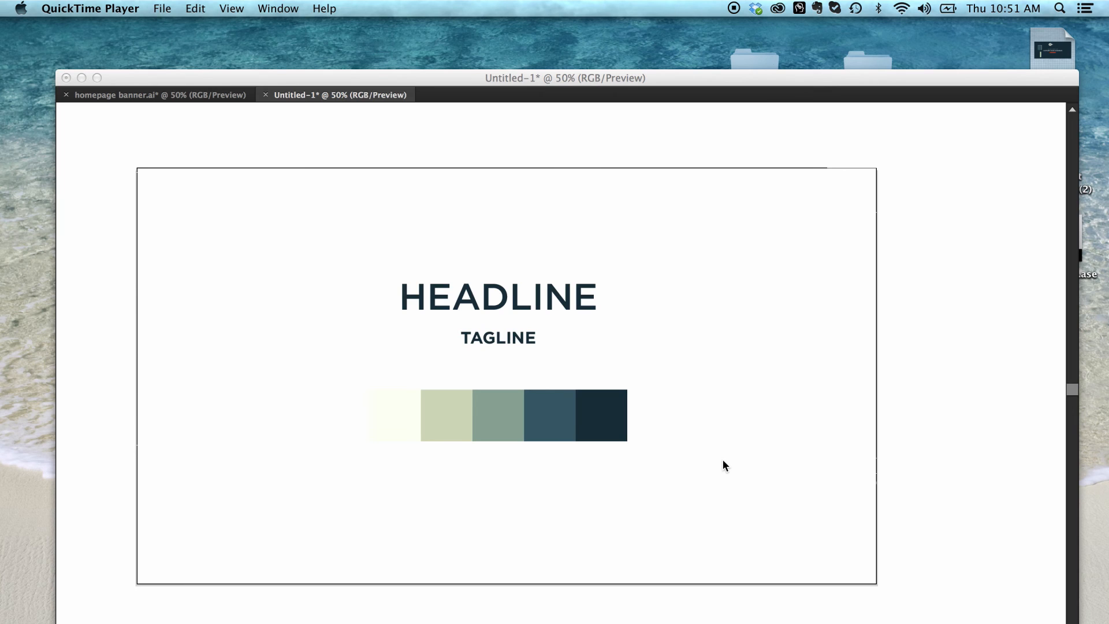
Step: Switch to the Illustrator document containing the headline, tagline and five-colour palette
click(716, 325)
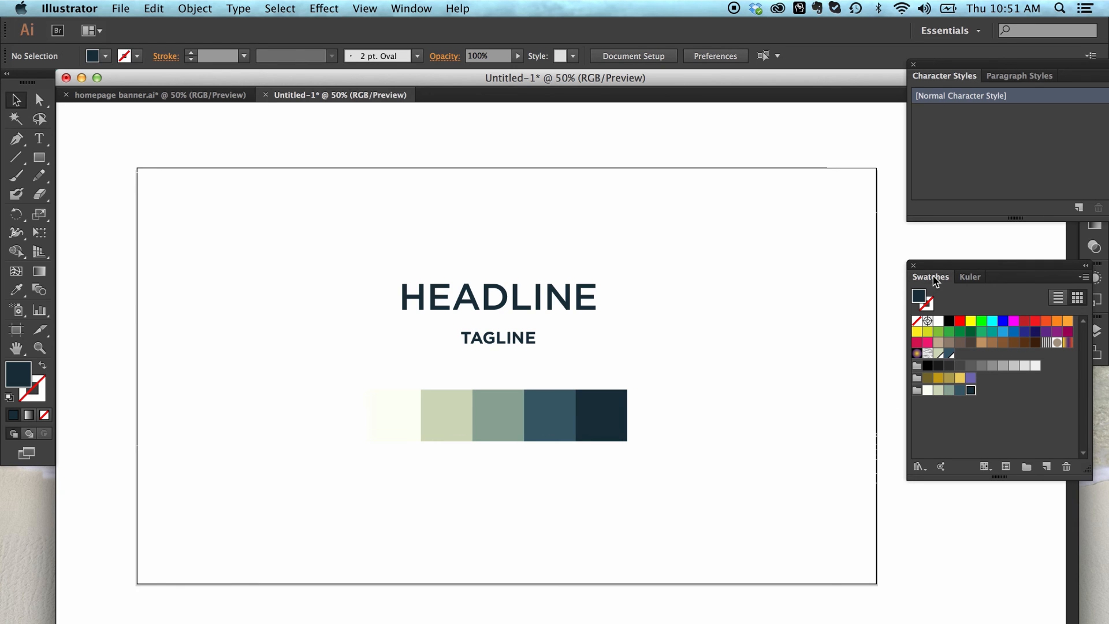
click(412, 8)
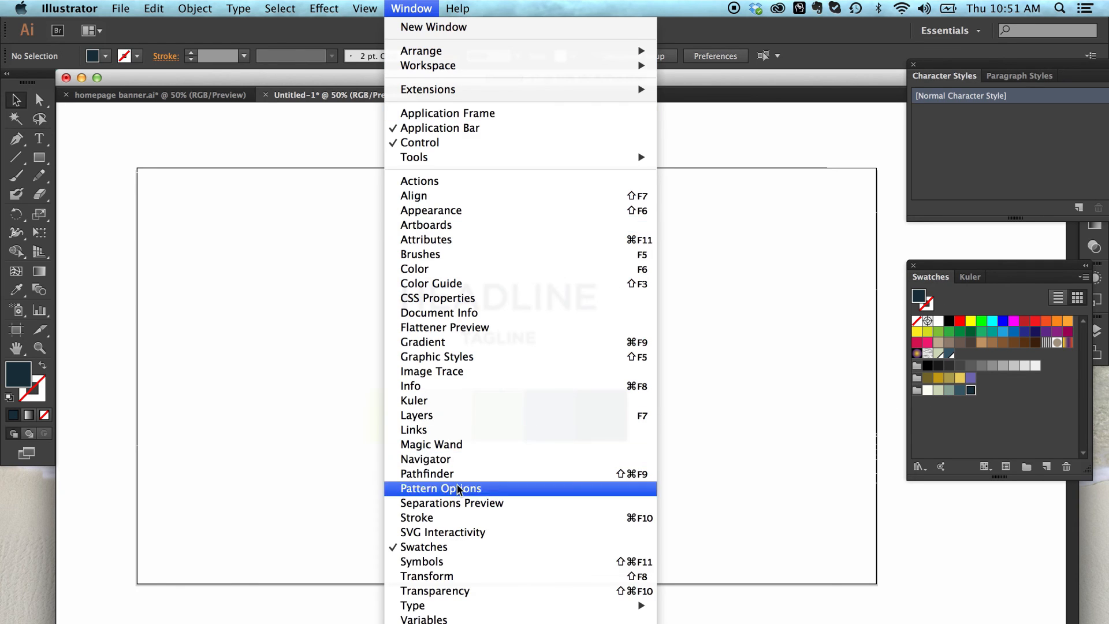
click(933, 473)
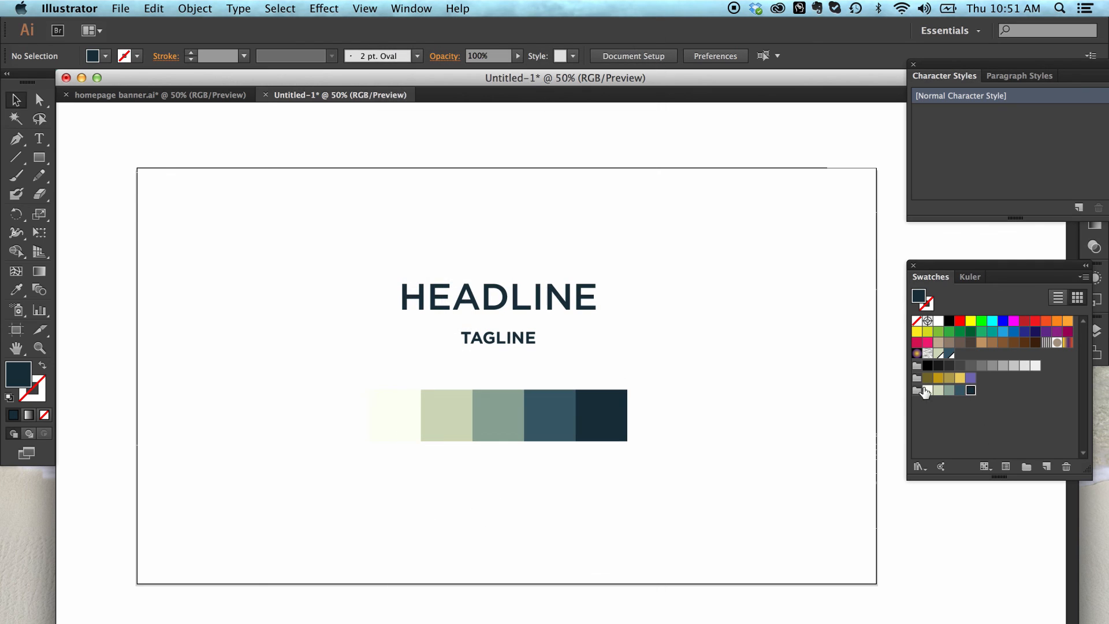
Step: Try setting the dark navy swatch's red value to 208 and undo the change
double_click(972, 391)
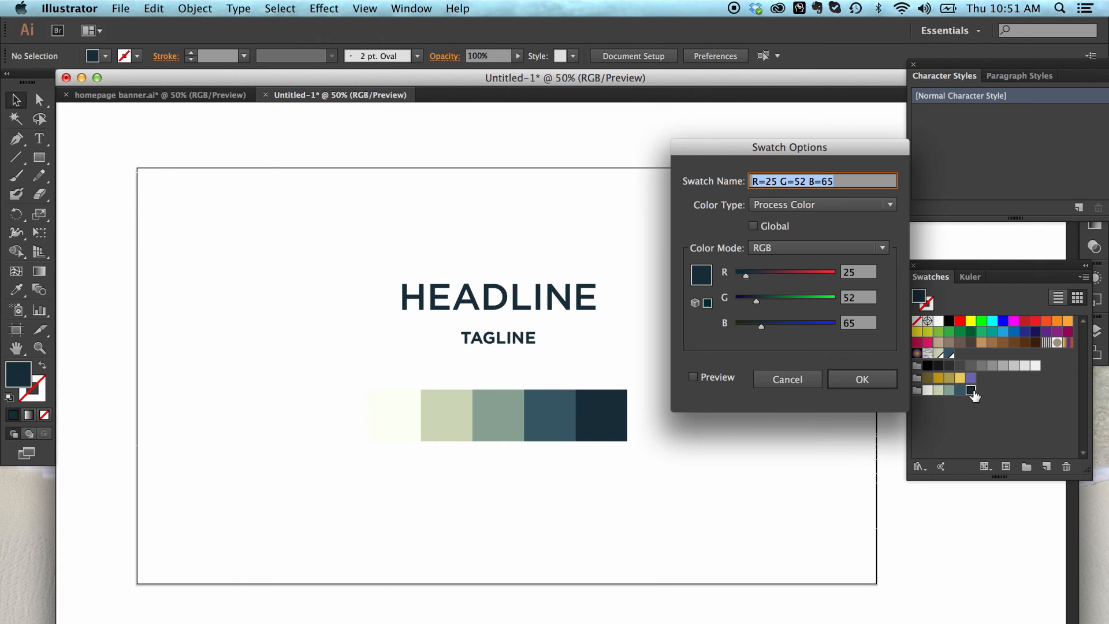
drag(746, 275, 816, 276)
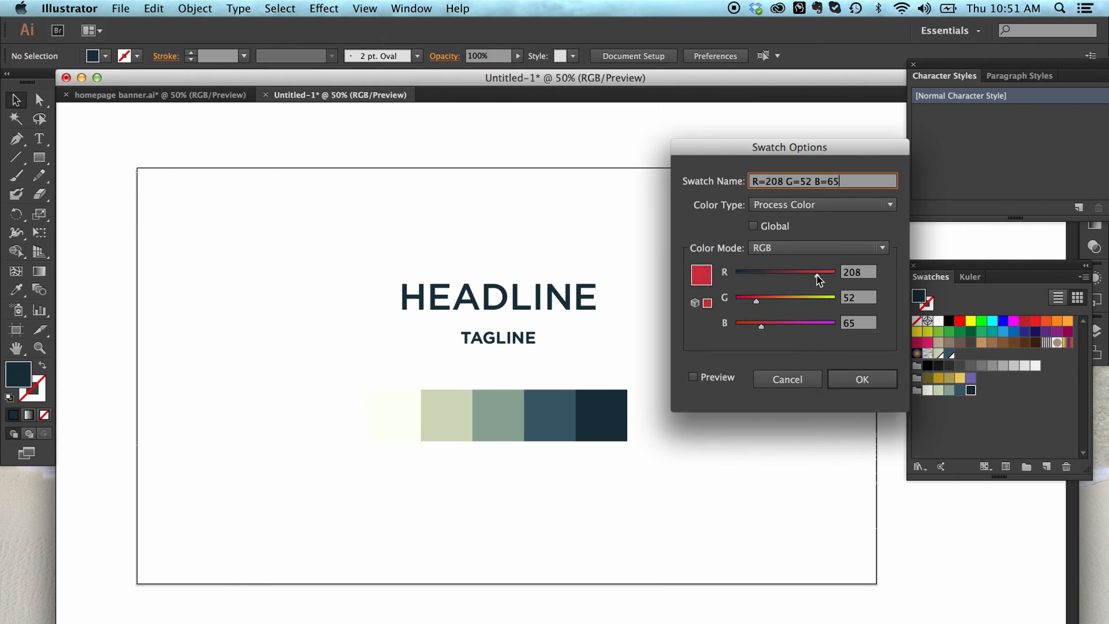
click(853, 383)
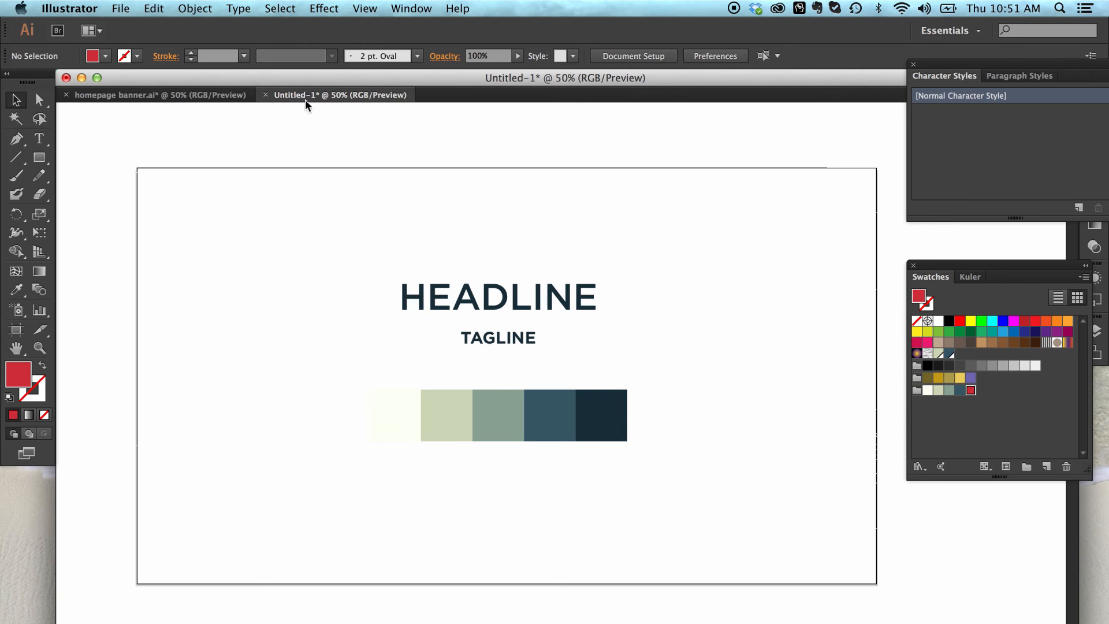
key(super+z)
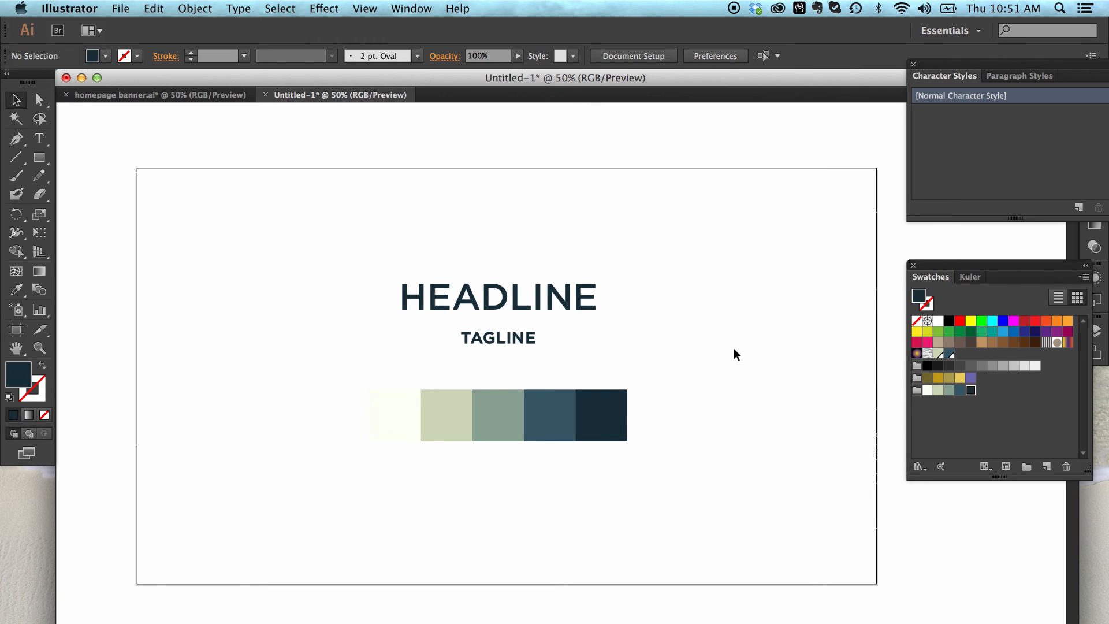
Step: Make the dark navy swatch in the palette's colour group a global colour
double_click(971, 391)
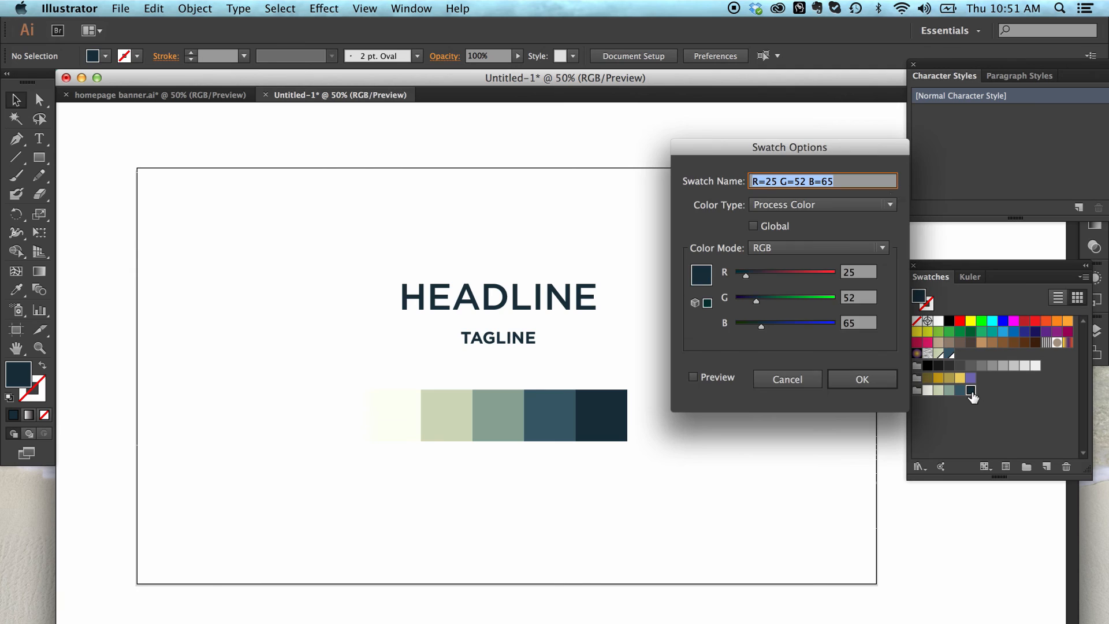
mouse_move(830, 168)
mouse_down()
mouse_move(819, 128)
mouse_move(822, 156)
mouse_up()
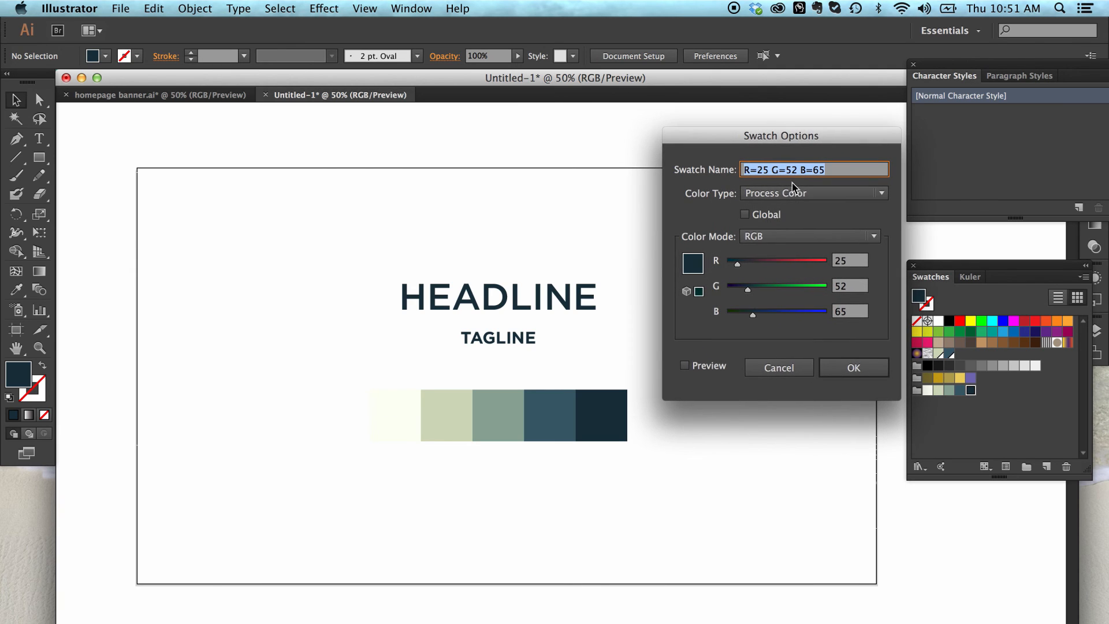
click(745, 215)
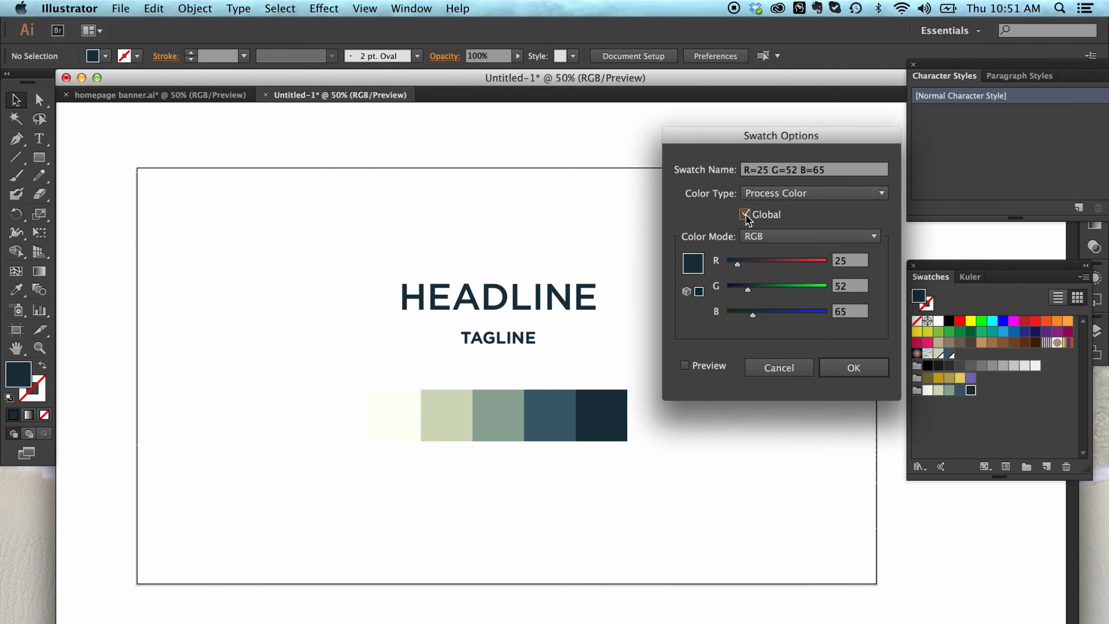
click(859, 369)
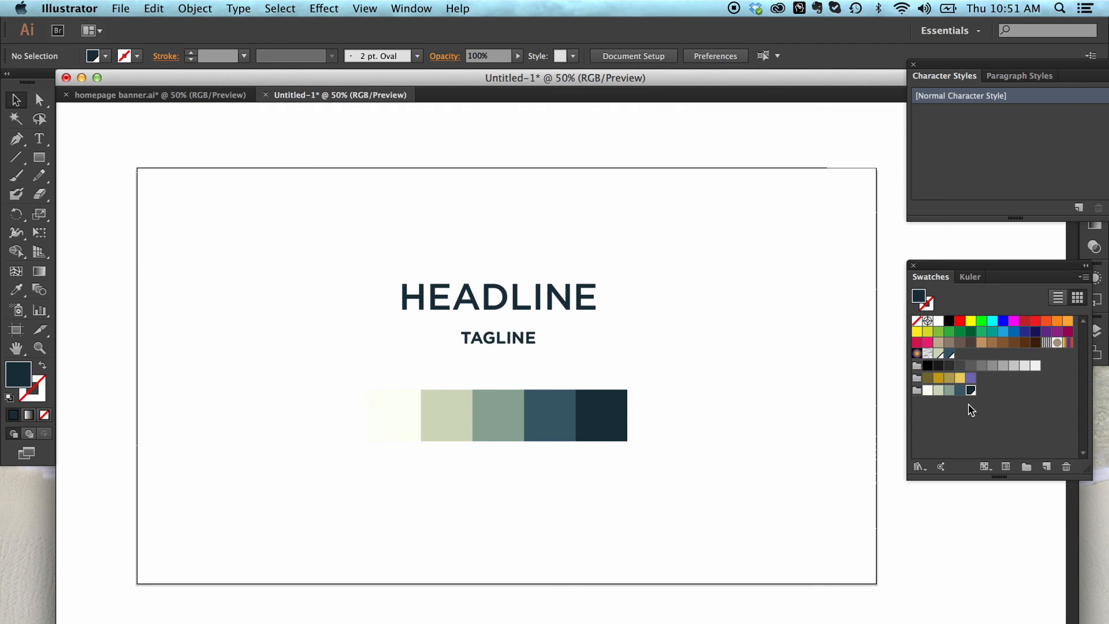
Step: Try to make the steel blue swatch in the palette's colour group global
click(982, 428)
double_click(961, 392)
click(744, 214)
click(854, 368)
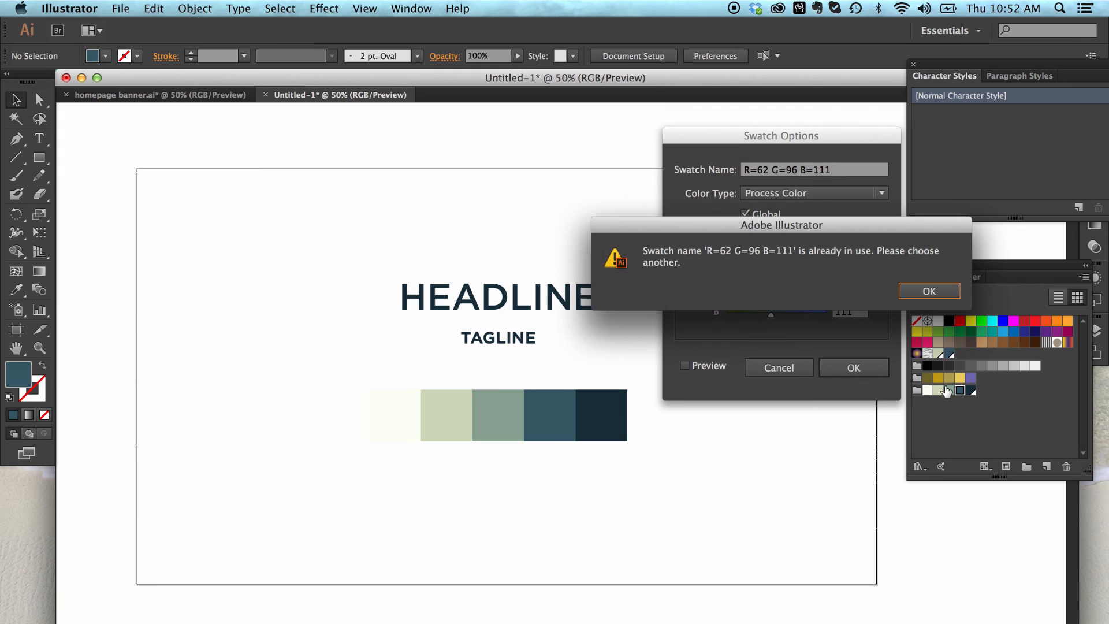
click(929, 290)
click(796, 367)
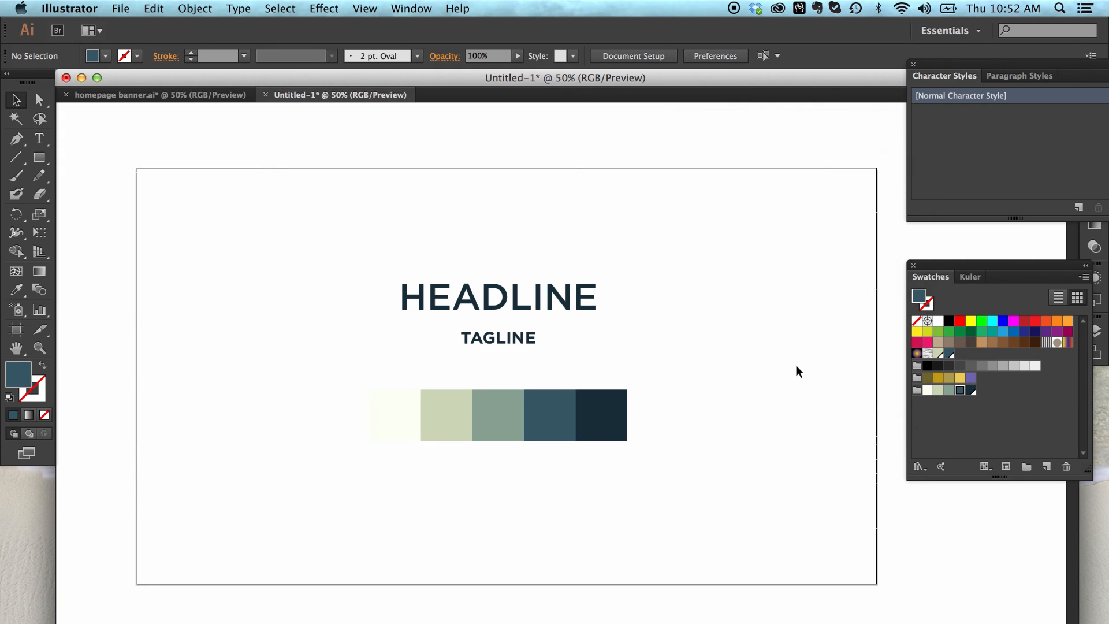
Step: Move the existing global steel blue swatch into the palette's colour group and delete the non-global steel blue swatch
drag(949, 353, 965, 408)
click(1066, 466)
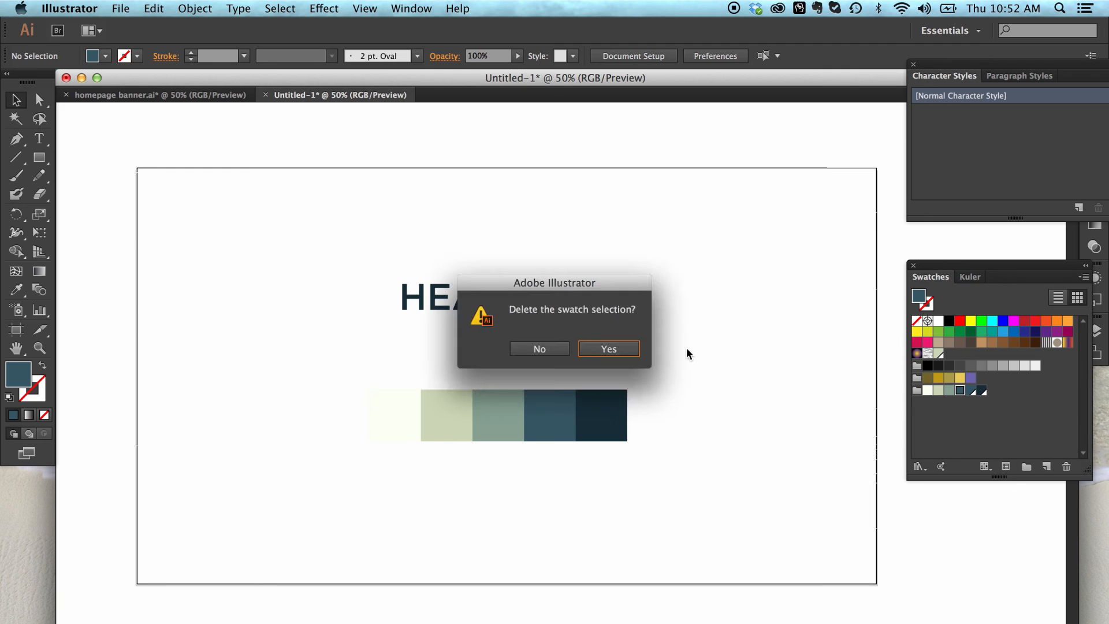
key(Return)
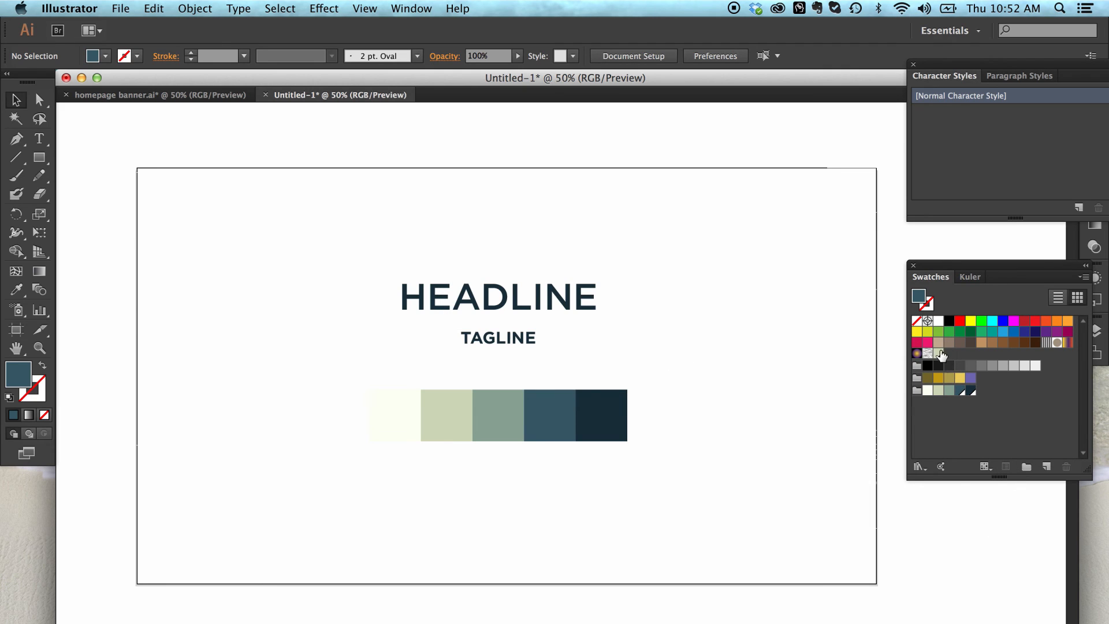
Step: Move the existing global pale green swatch into the palette's colour group and delete its non-global duplicate
drag(939, 353, 947, 404)
click(939, 391)
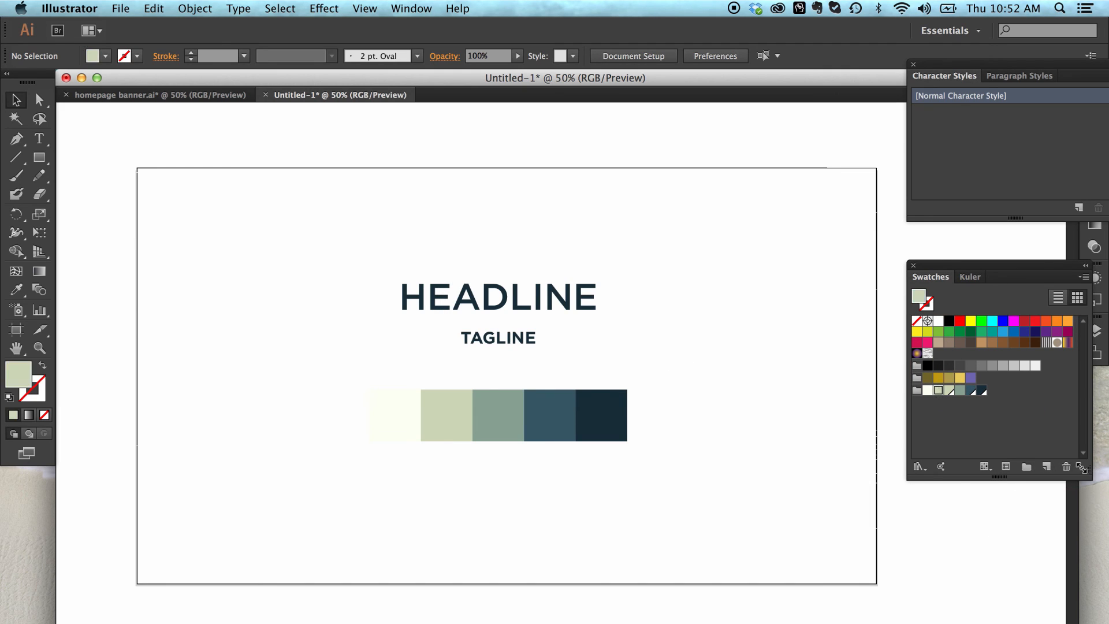
click(1067, 467)
click(610, 348)
Step: Make the grey-green and off-white swatches in the palette's colour group global colours
double_click(949, 390)
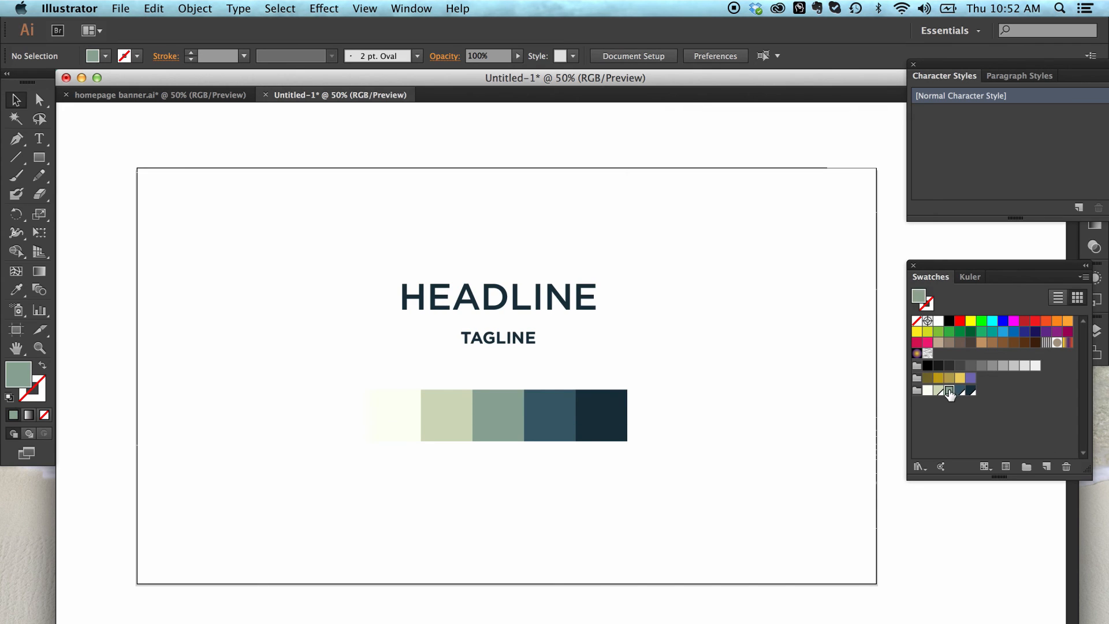
click(744, 214)
click(854, 368)
double_click(927, 390)
click(769, 220)
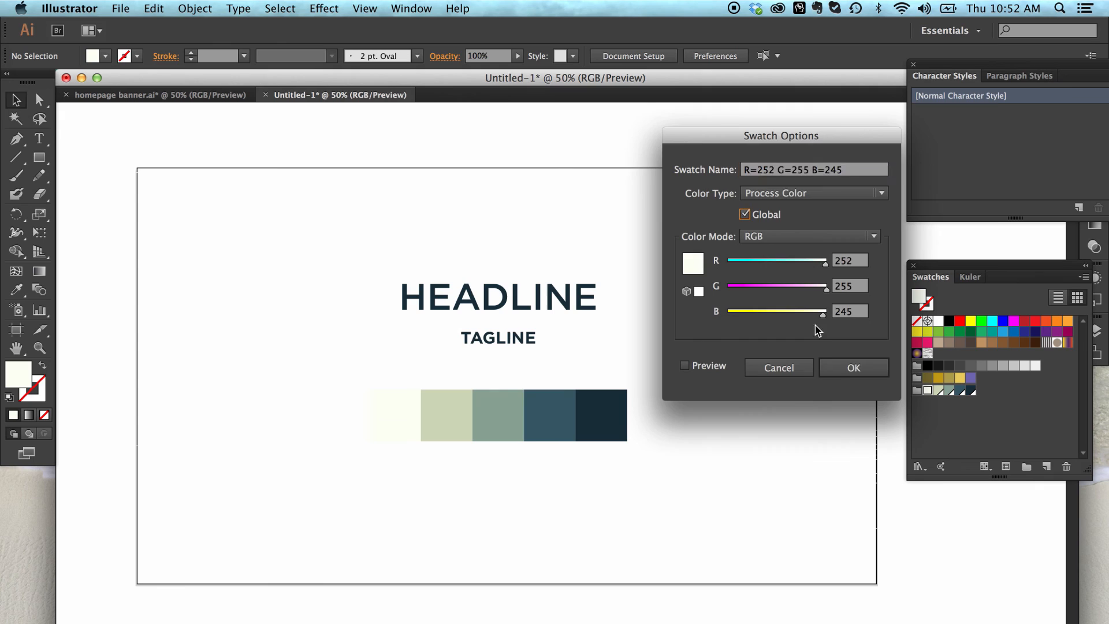
click(852, 368)
Step: Preview the global navy swatch with a red value of 212 and discard the change
double_click(971, 391)
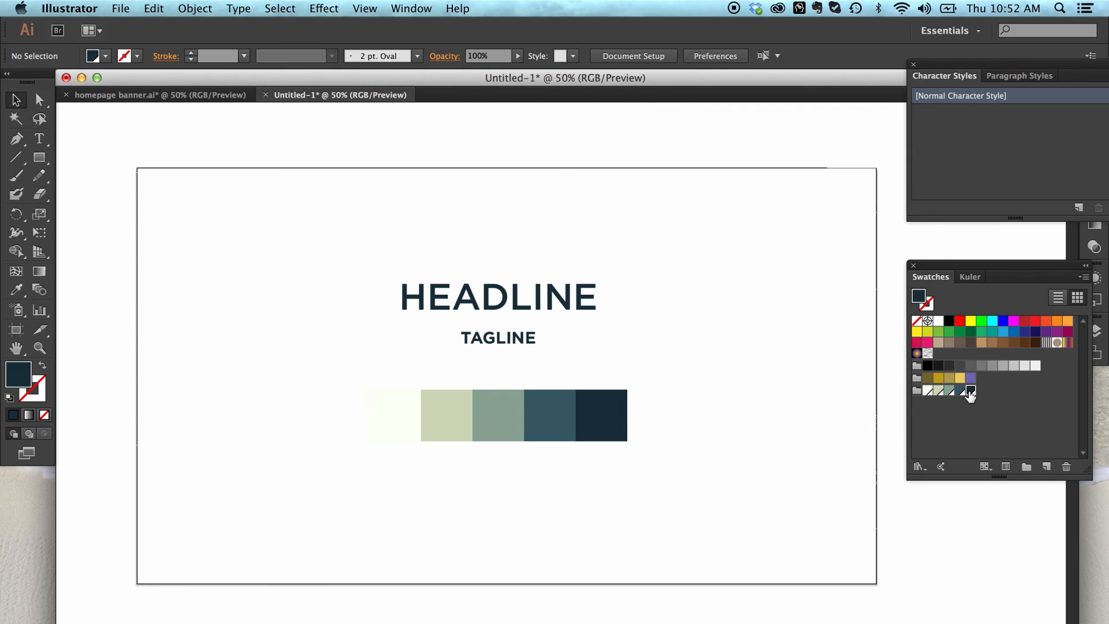
drag(759, 264, 811, 264)
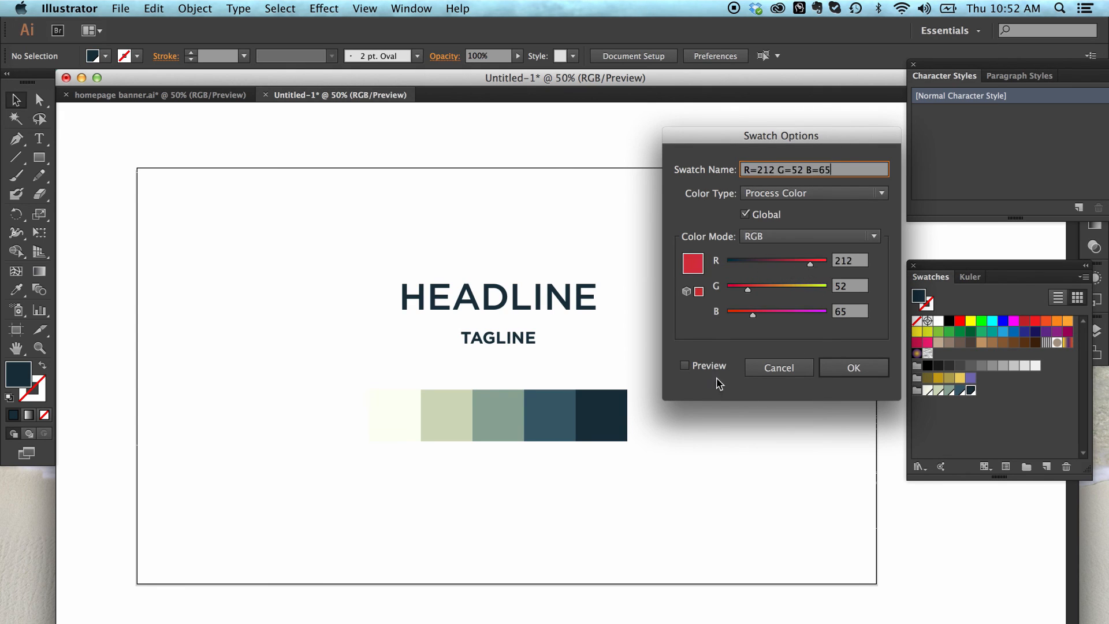
click(703, 367)
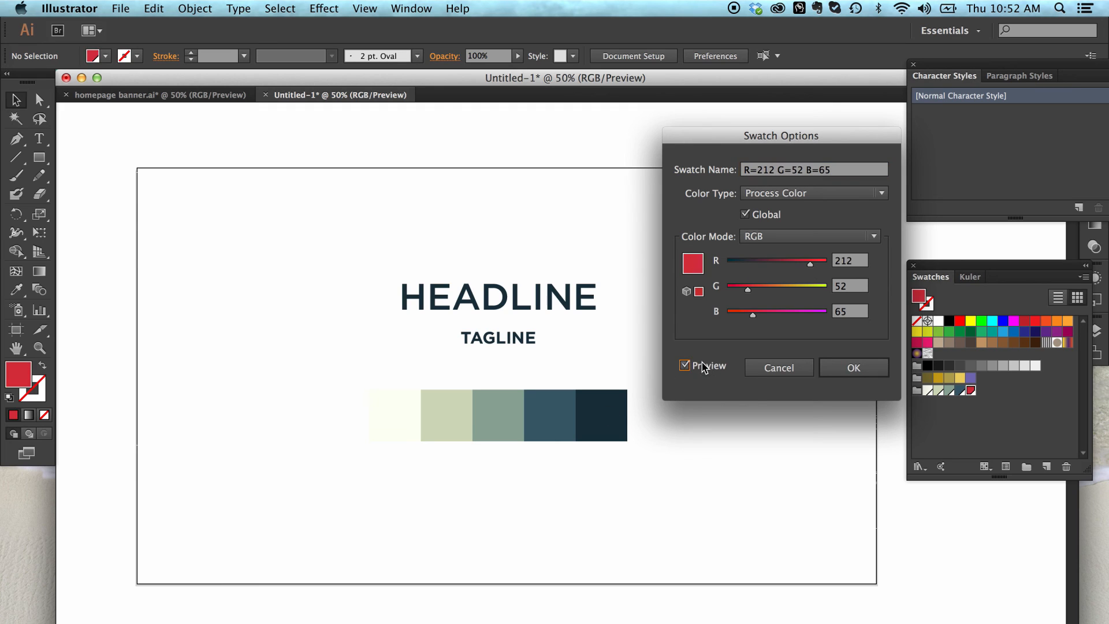
click(702, 363)
click(702, 362)
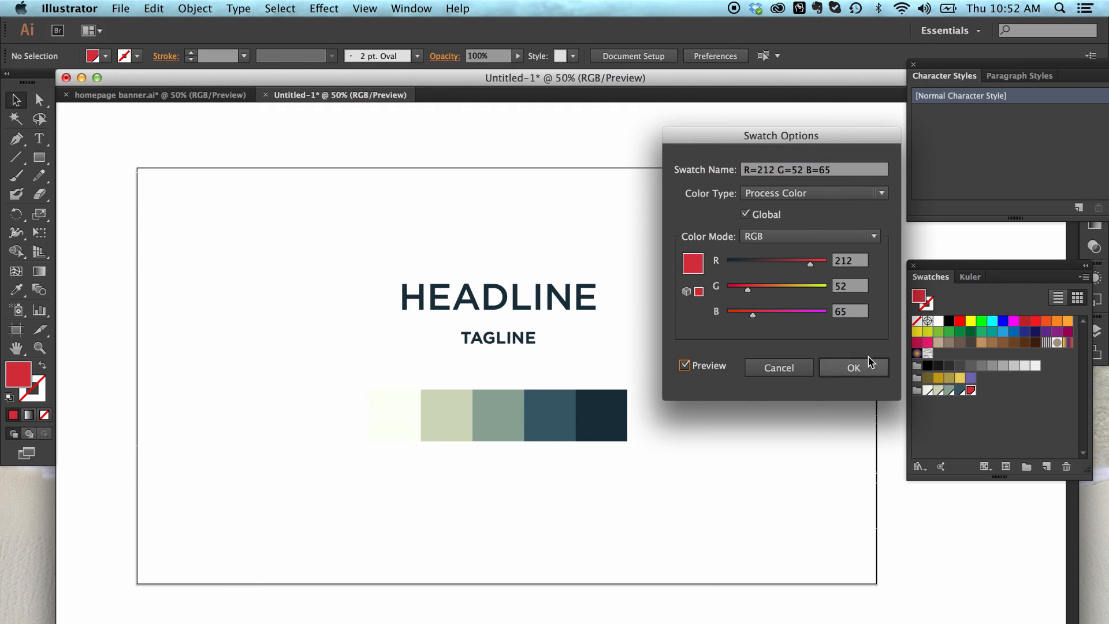
click(780, 368)
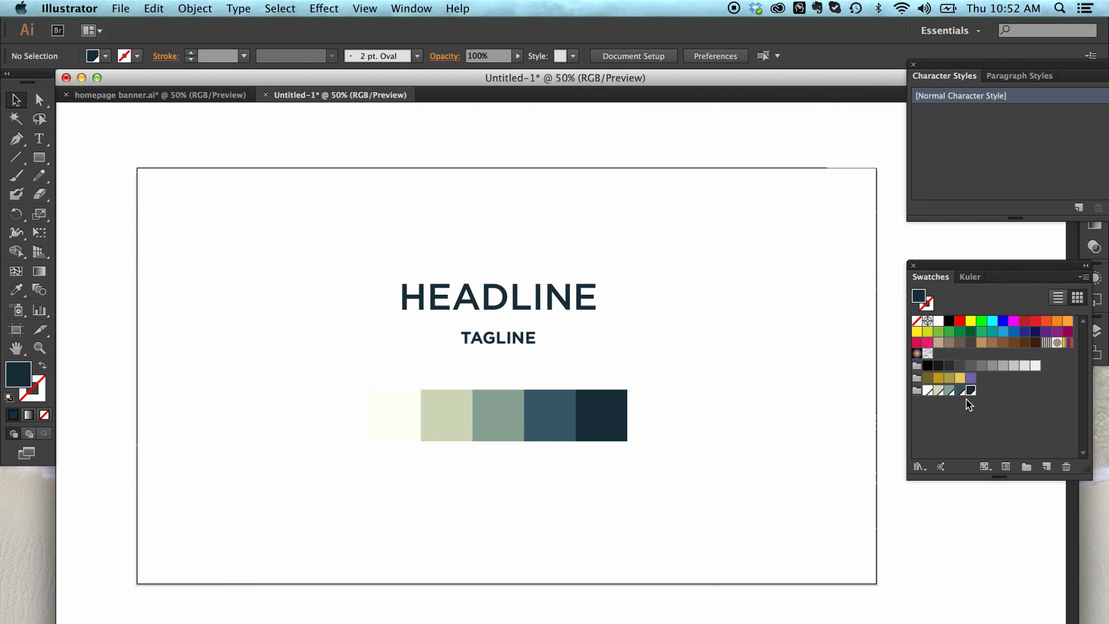
Step: Fill each of the five palette squares on the artboard with its matching global swatch
drag(694, 386, 607, 471)
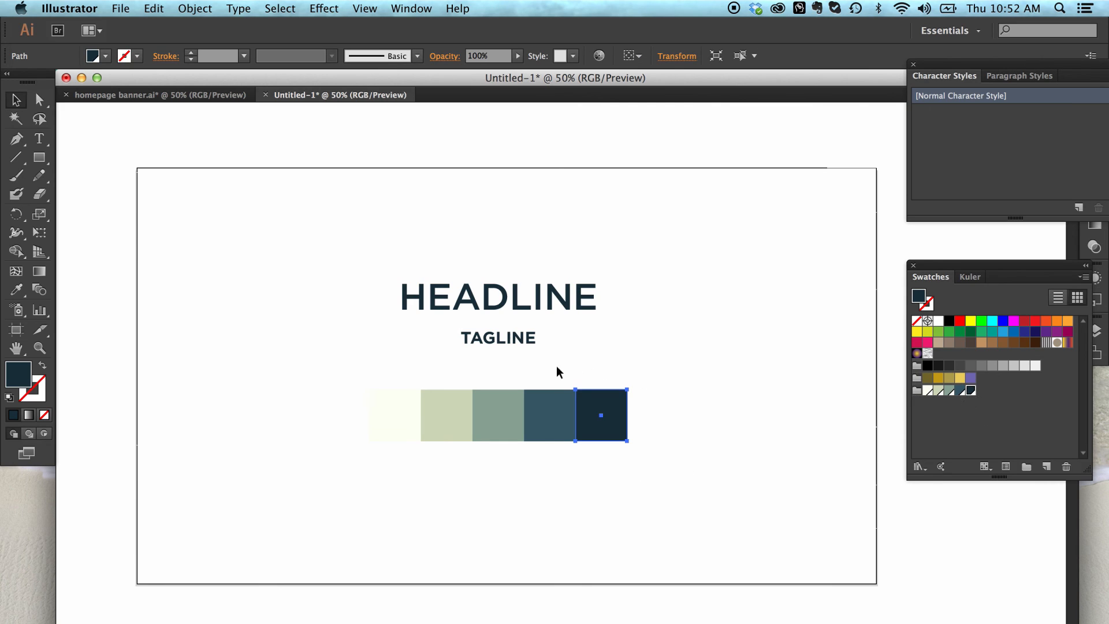
click(544, 424)
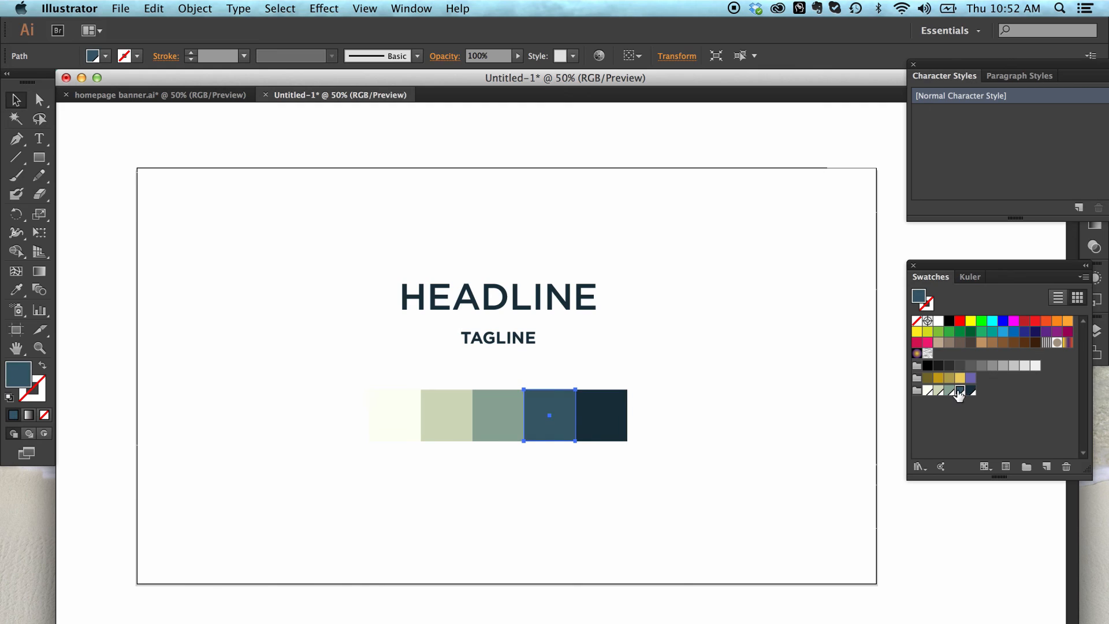
click(506, 420)
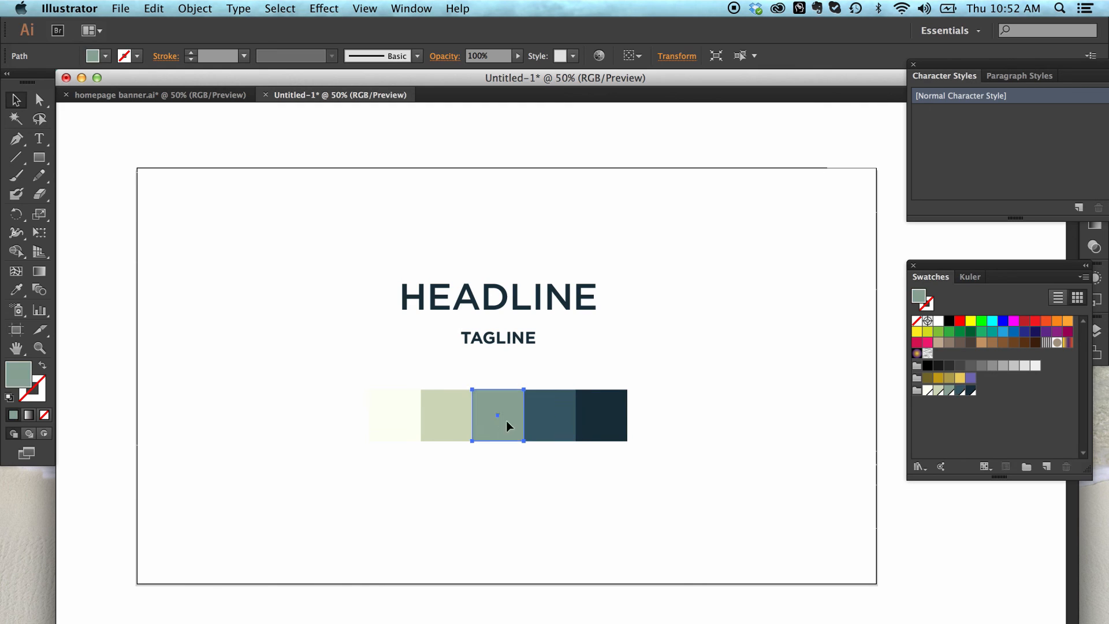
click(949, 391)
click(450, 427)
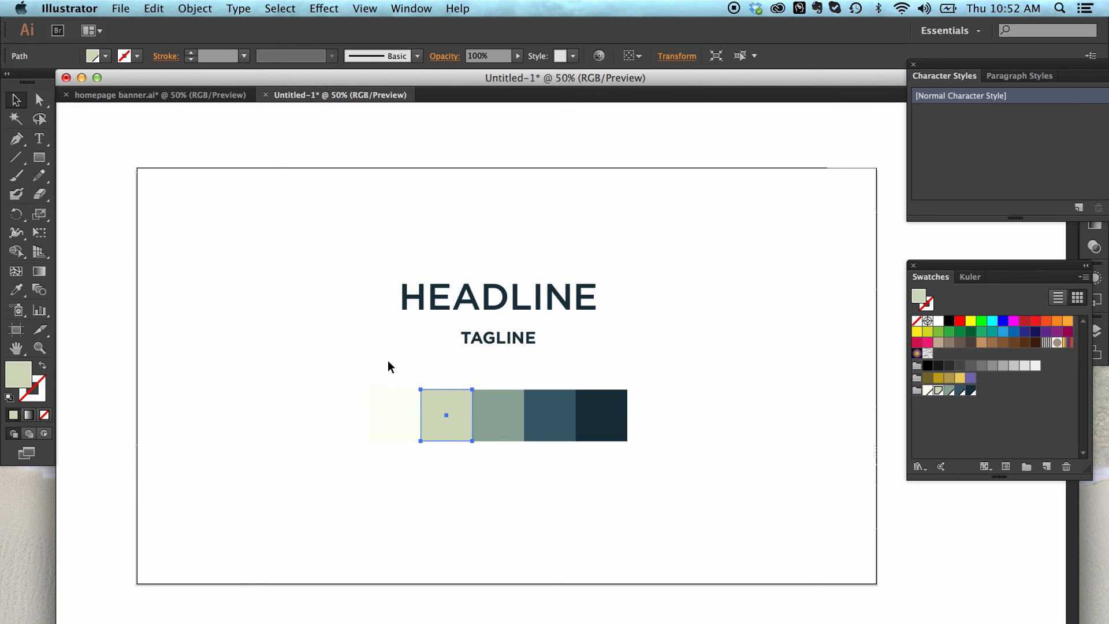
click(398, 416)
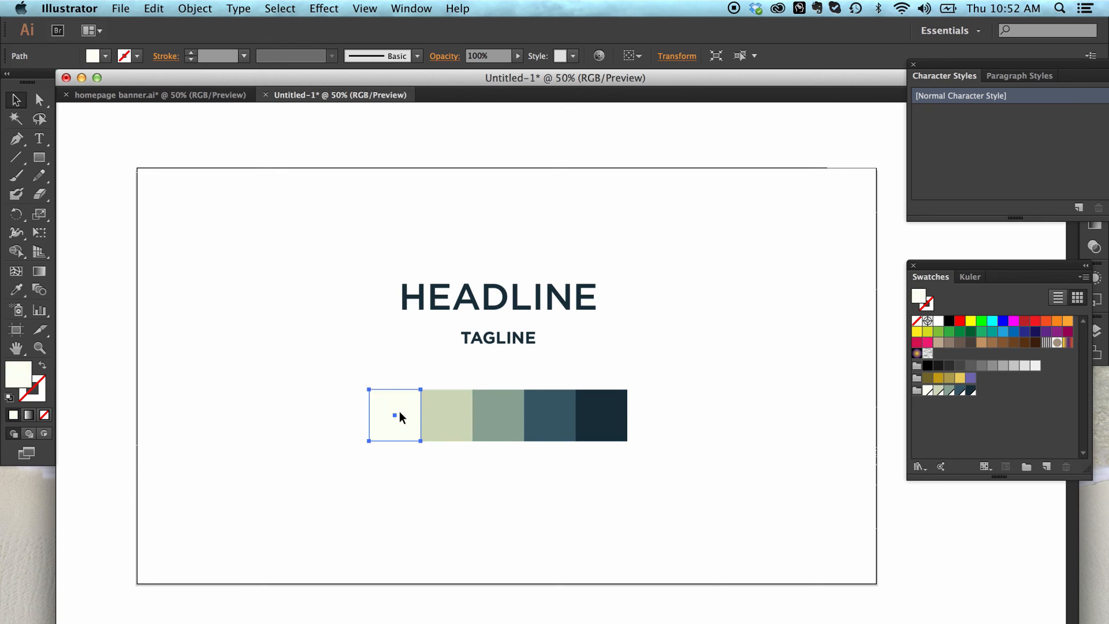
click(783, 465)
Step: Preview the global grey-green swatch with a green value of 44 and discard the change
double_click(952, 392)
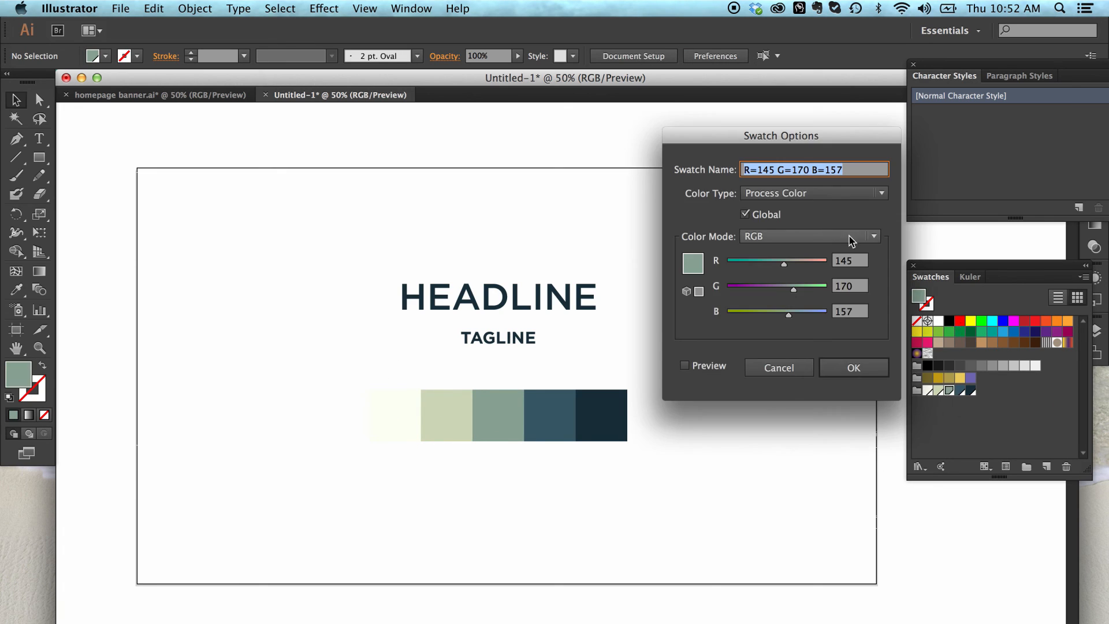
drag(818, 142, 810, 111)
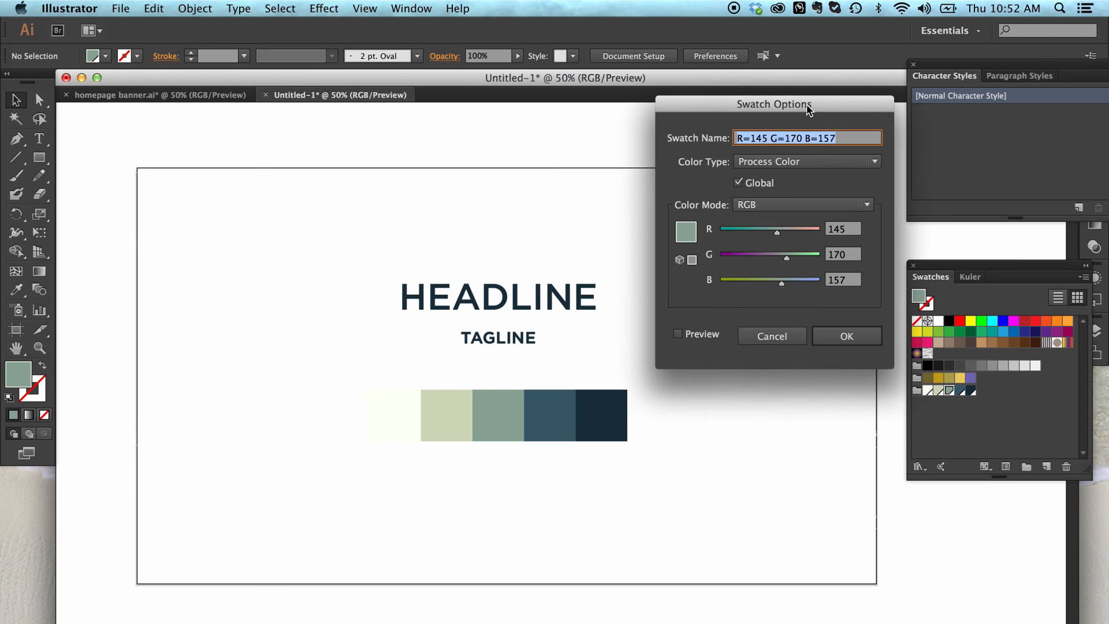
click(699, 341)
drag(775, 259, 739, 258)
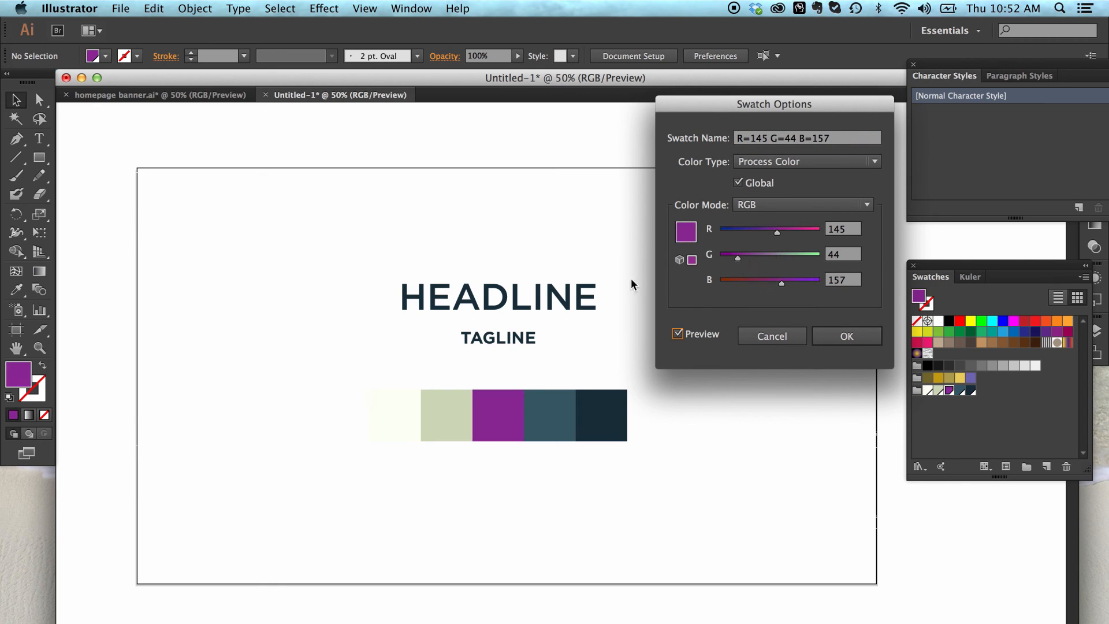
click(769, 337)
Step: Duplicate the row of five palette squares twice, placing both copies below the original row
drag(737, 376, 347, 465)
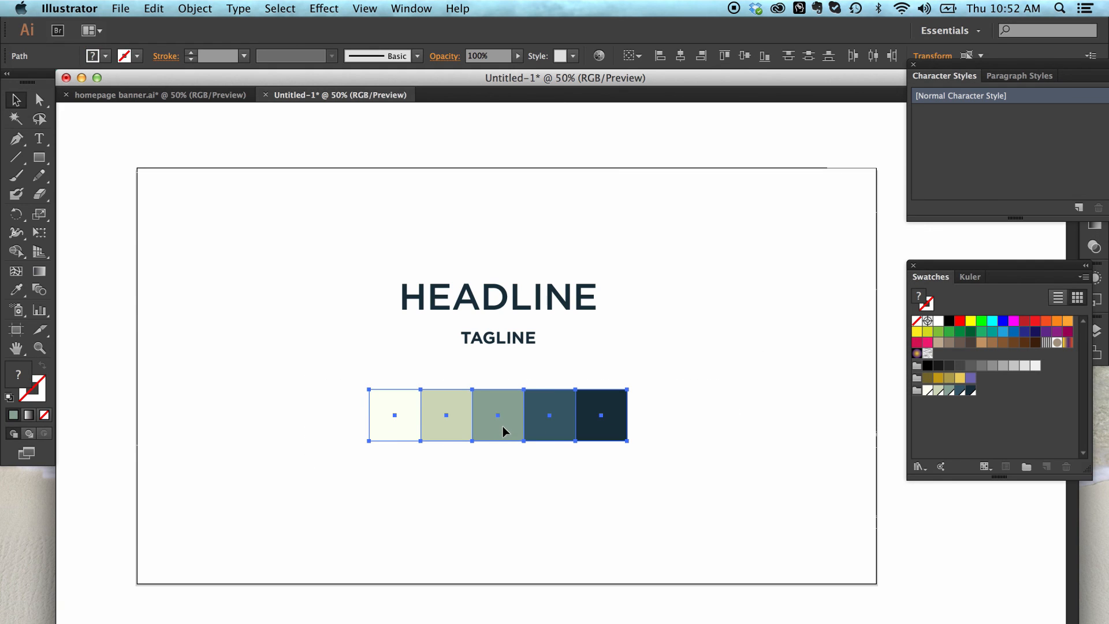
drag(502, 425, 518, 568)
click(713, 443)
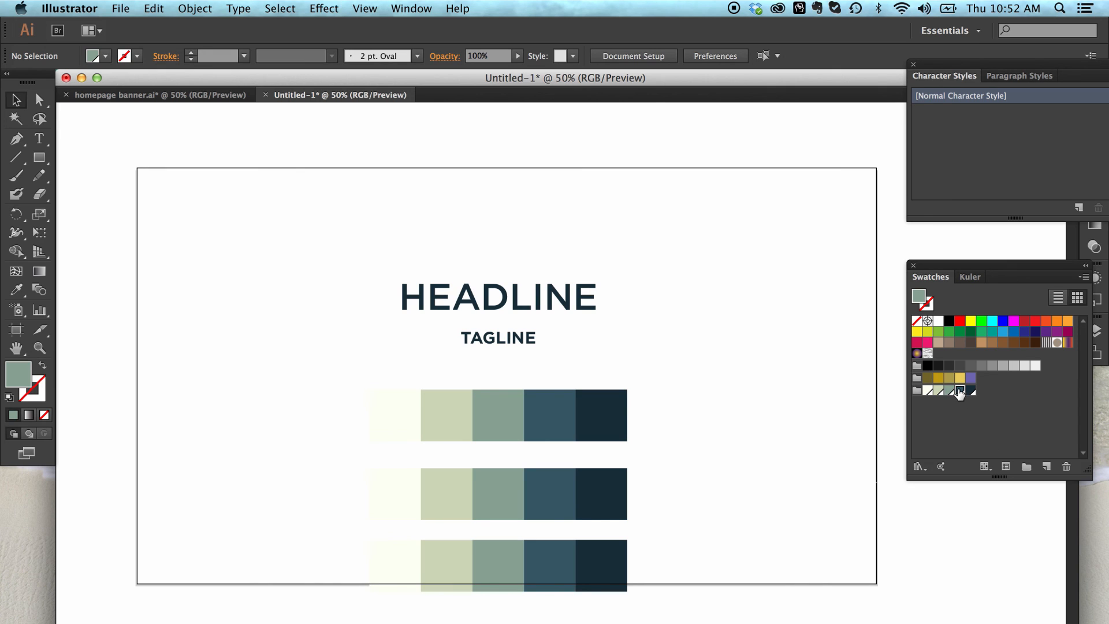
Step: Preview the global steel blue swatch with a lower green value and discard the change
double_click(961, 391)
click(705, 339)
drag(759, 258, 729, 258)
click(771, 336)
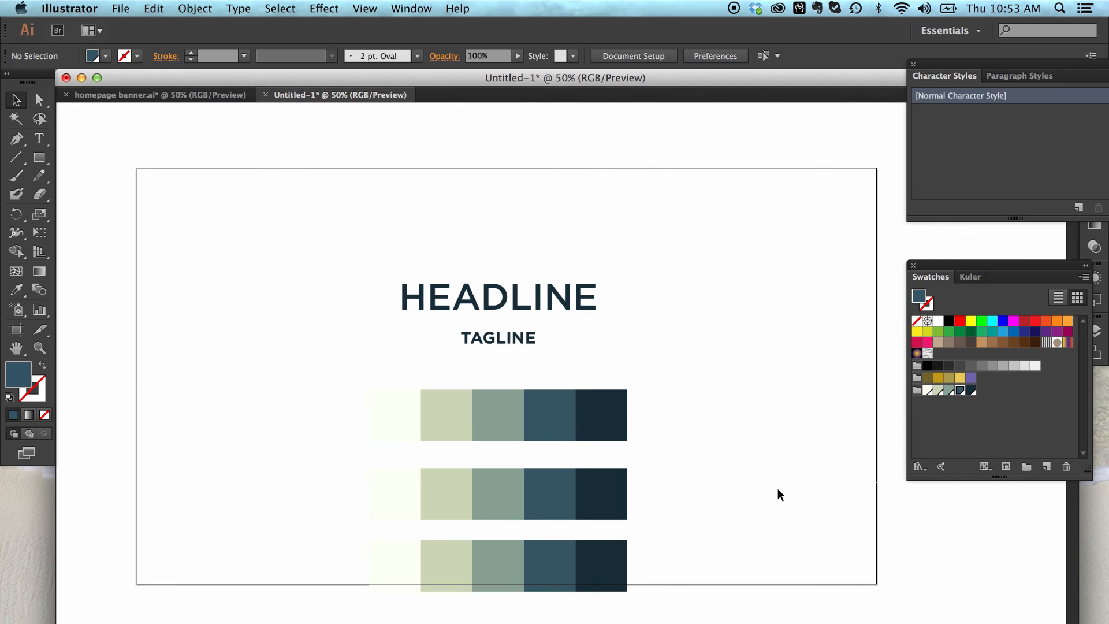
click(1010, 418)
click(971, 391)
double_click(972, 391)
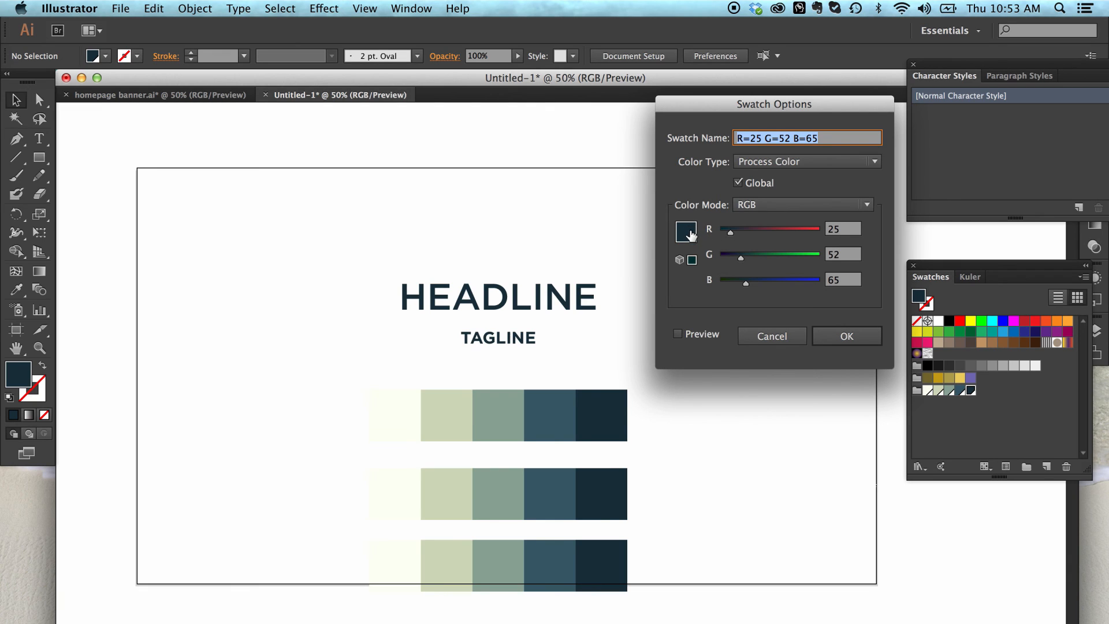
click(796, 337)
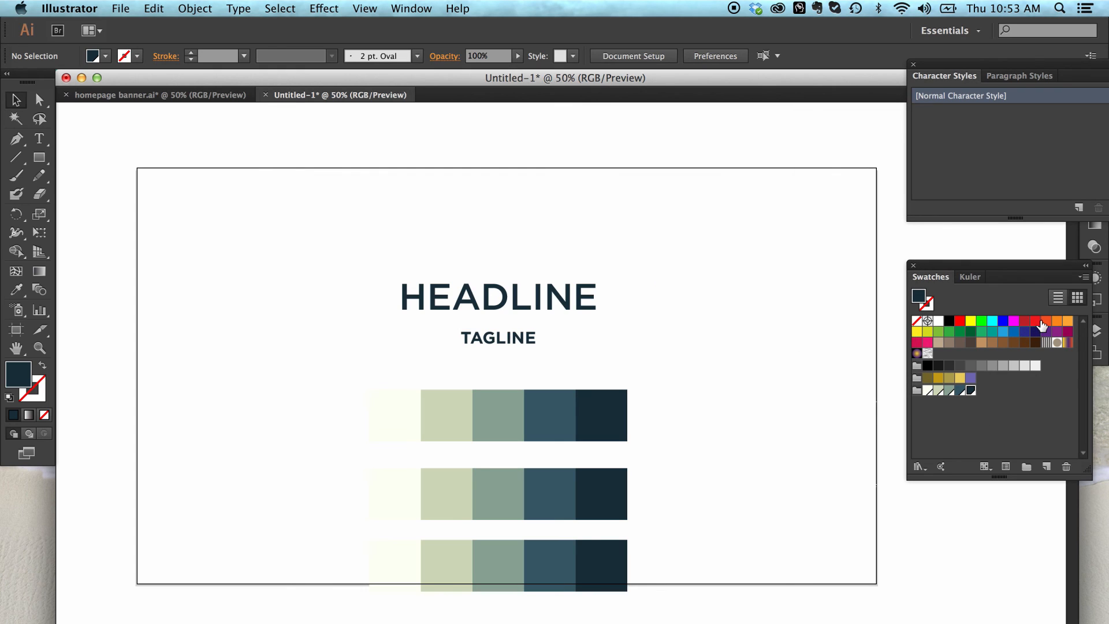
Step: Replace the global dark navy swatch with the dark red swatch so the linked squares turn red
drag(1038, 324, 970, 392)
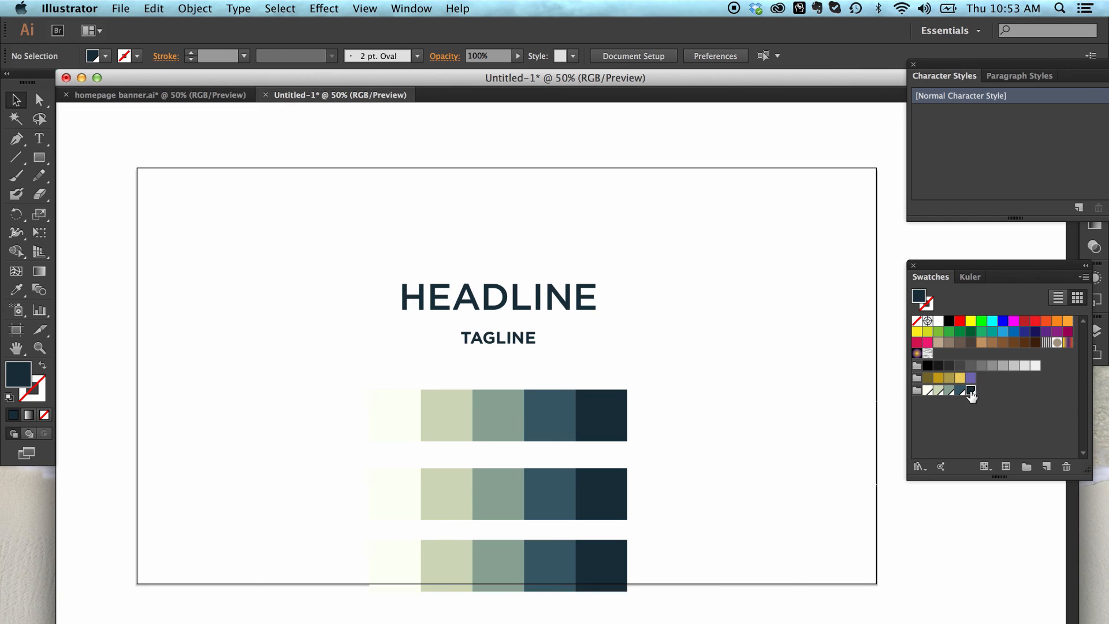
click(1023, 323)
drag(1023, 322, 970, 391)
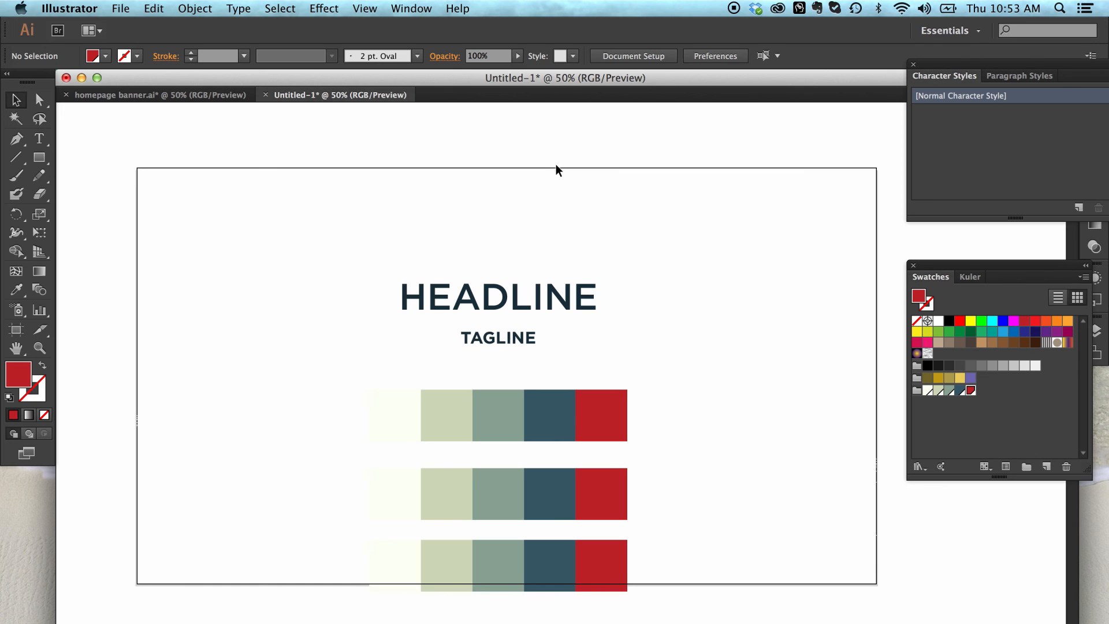
Step: Reopen the document's character styles list and move it clear of the window edge
click(422, 9)
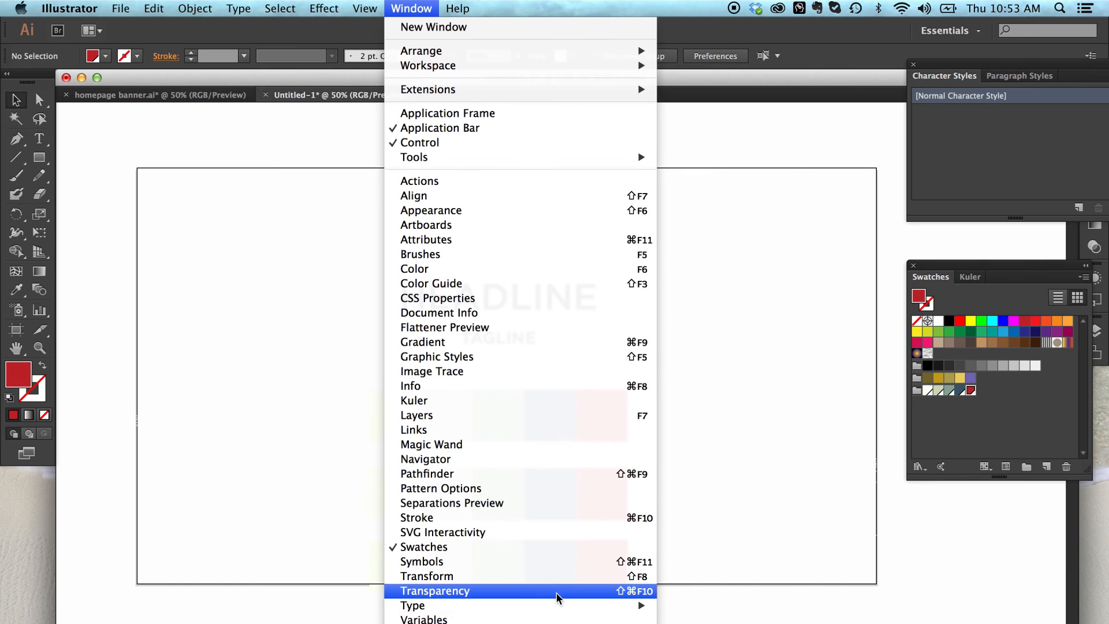
mouse_move(510, 611)
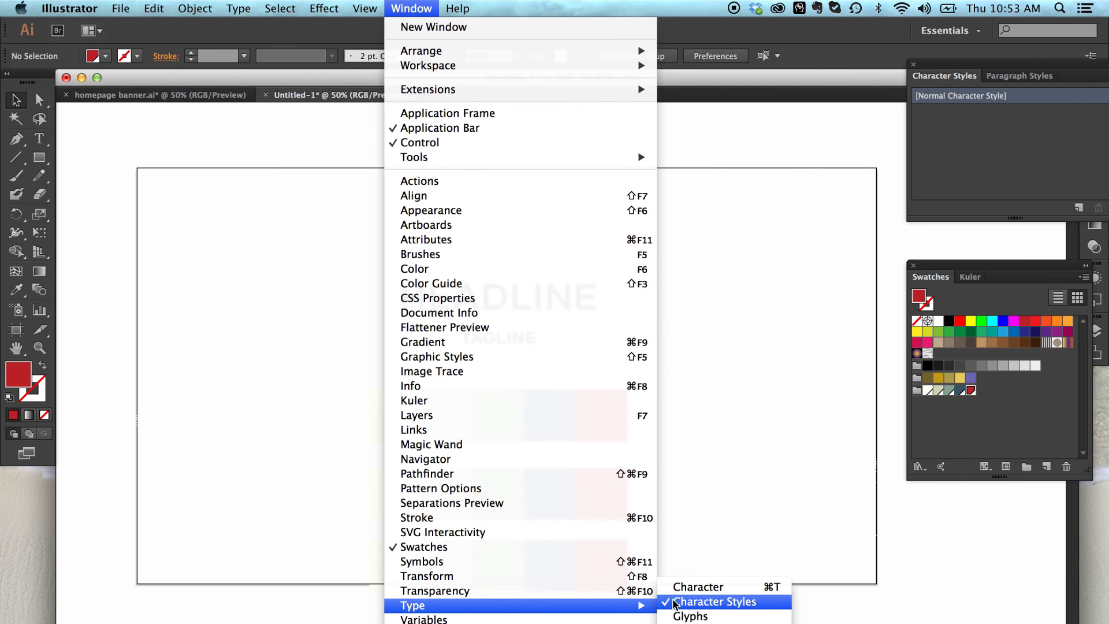
click(699, 604)
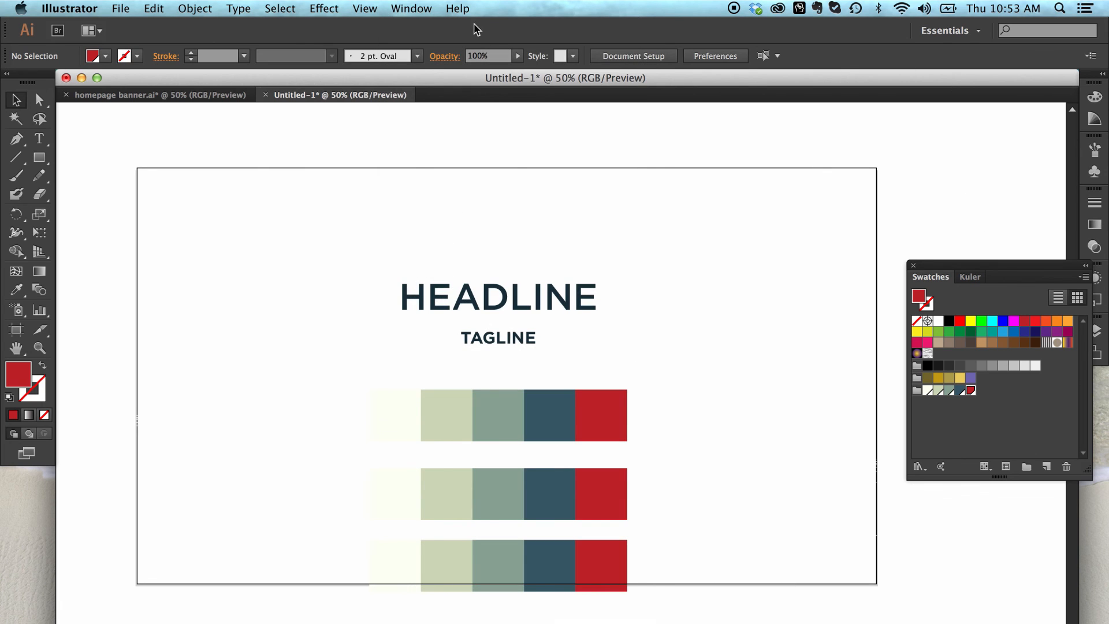
click(414, 9)
mouse_move(643, 608)
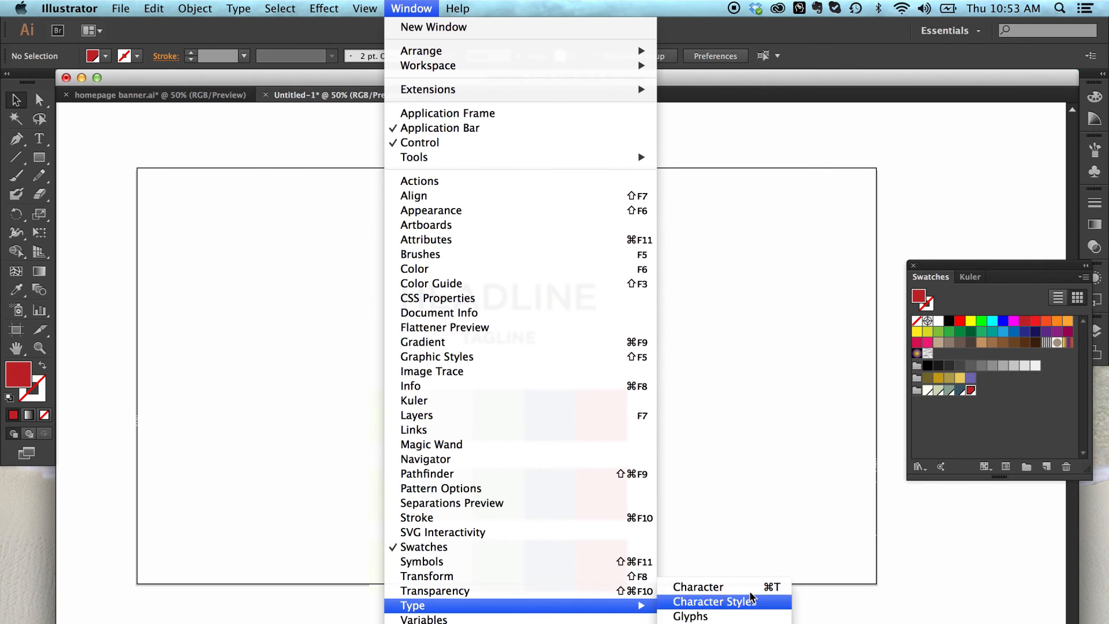
click(739, 602)
drag(1005, 87, 901, 90)
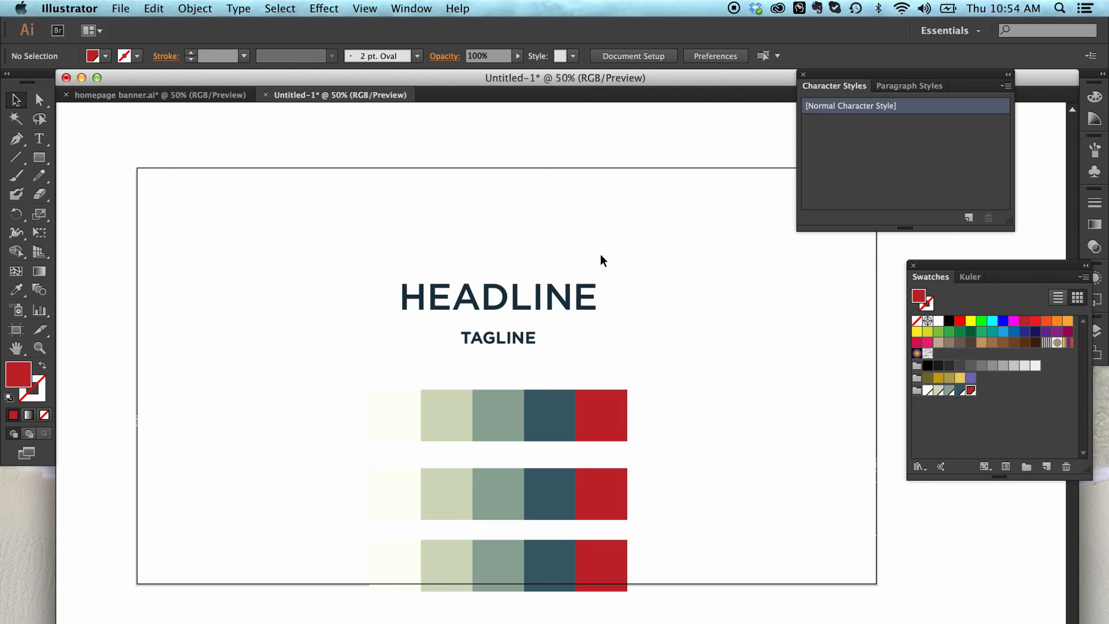
Step: Create a new character style from the HEADLINE text and deselect the text
click(507, 296)
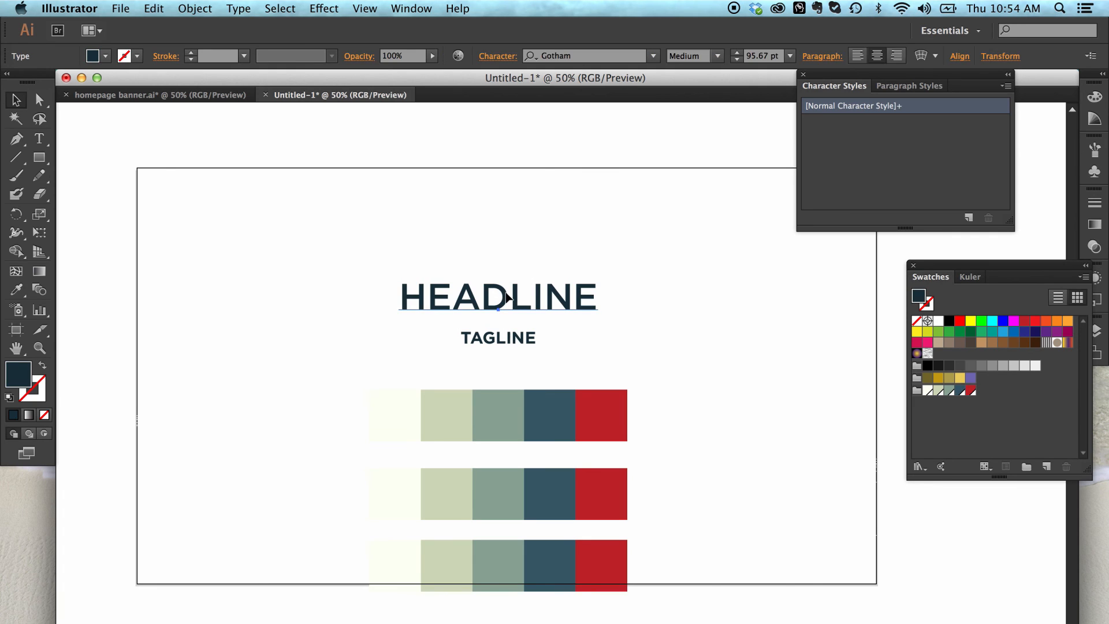
click(969, 218)
click(658, 257)
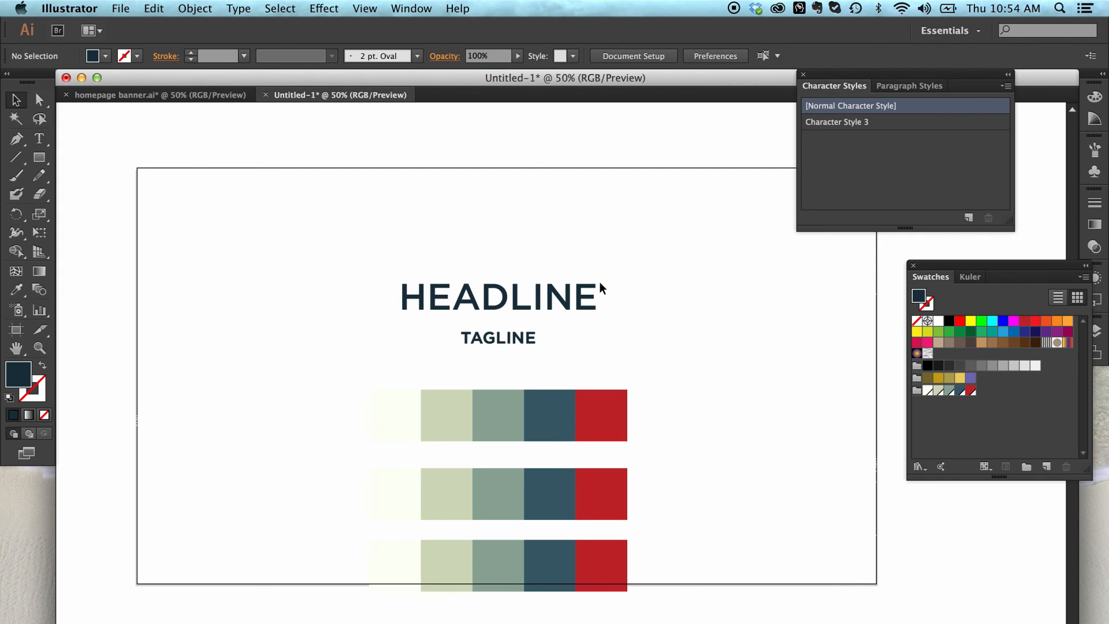
Step: Create a character style from the TAGLINE text and name it "tagline"
click(512, 338)
click(968, 218)
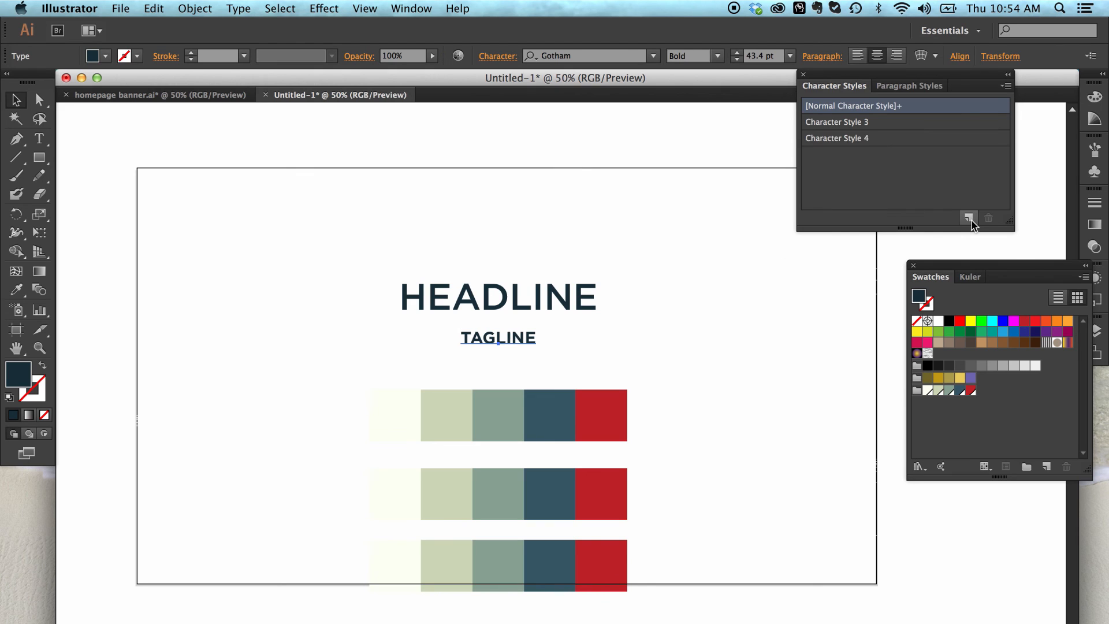
double_click(847, 138)
text(tagline)
key(Return)
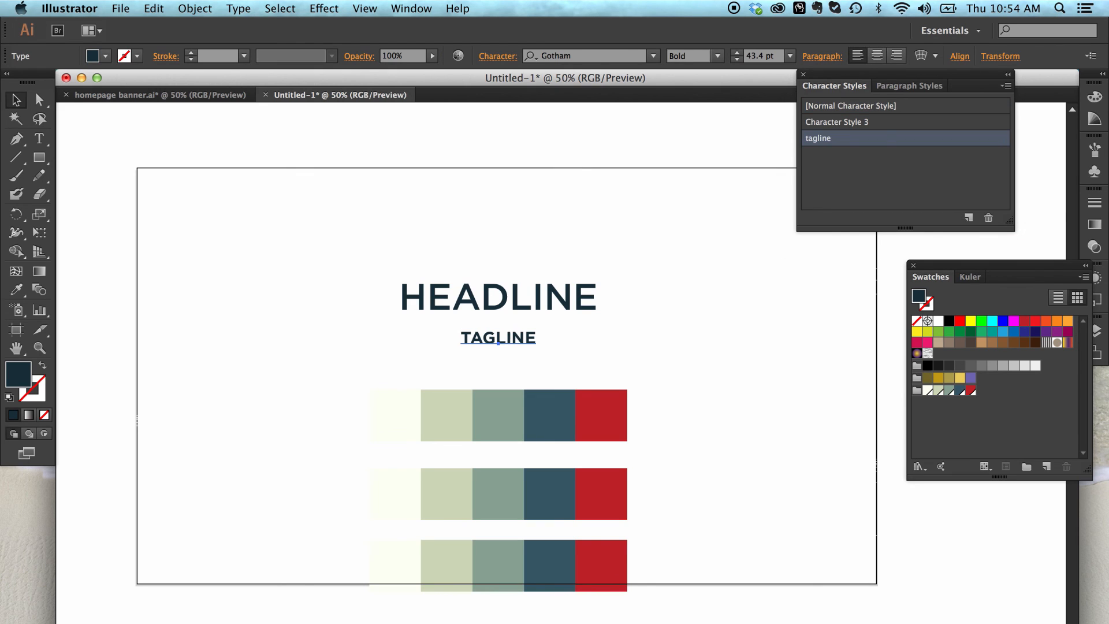
Step: Rename the character style made from the HEADLINE text as "headline" and apply the tagline style to the TAGLINE text
double_click(854, 121)
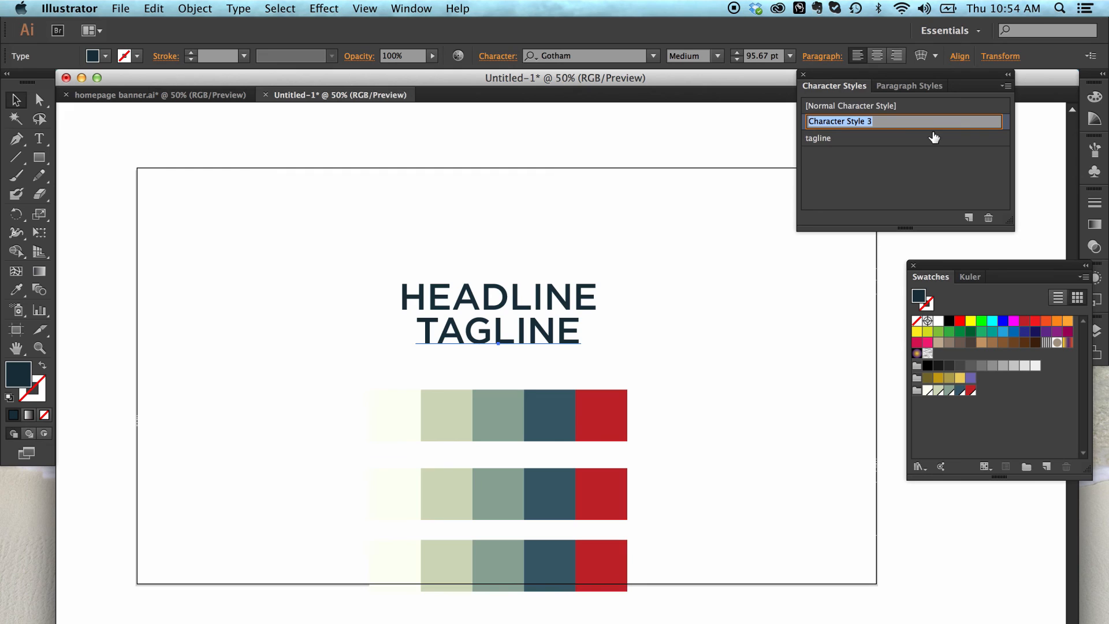
text(headline)
key(Return)
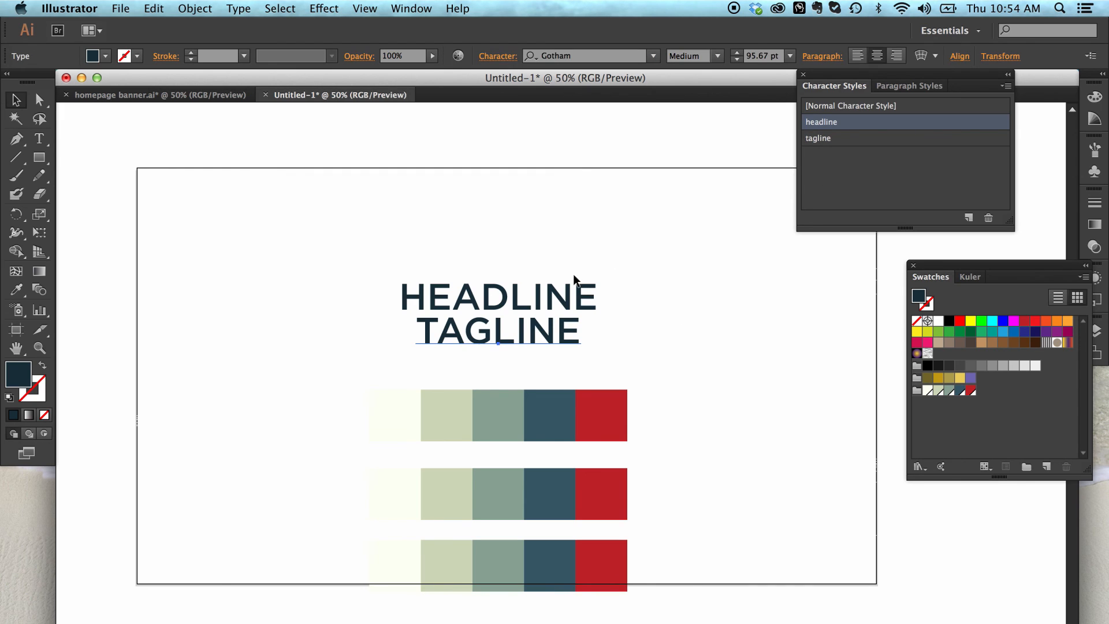
click(840, 142)
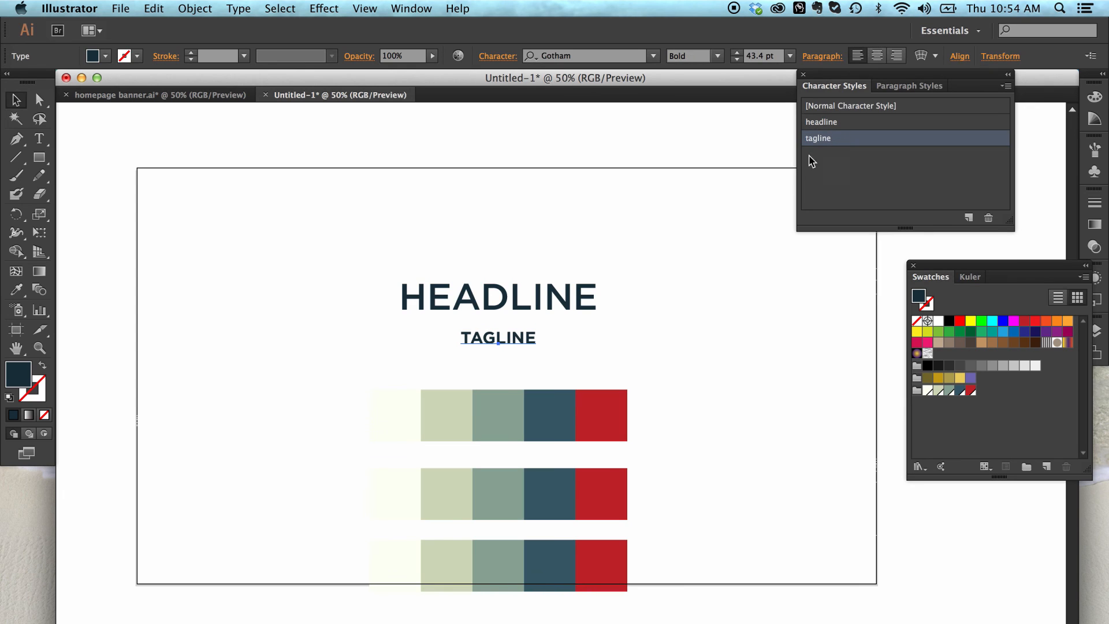
click(807, 247)
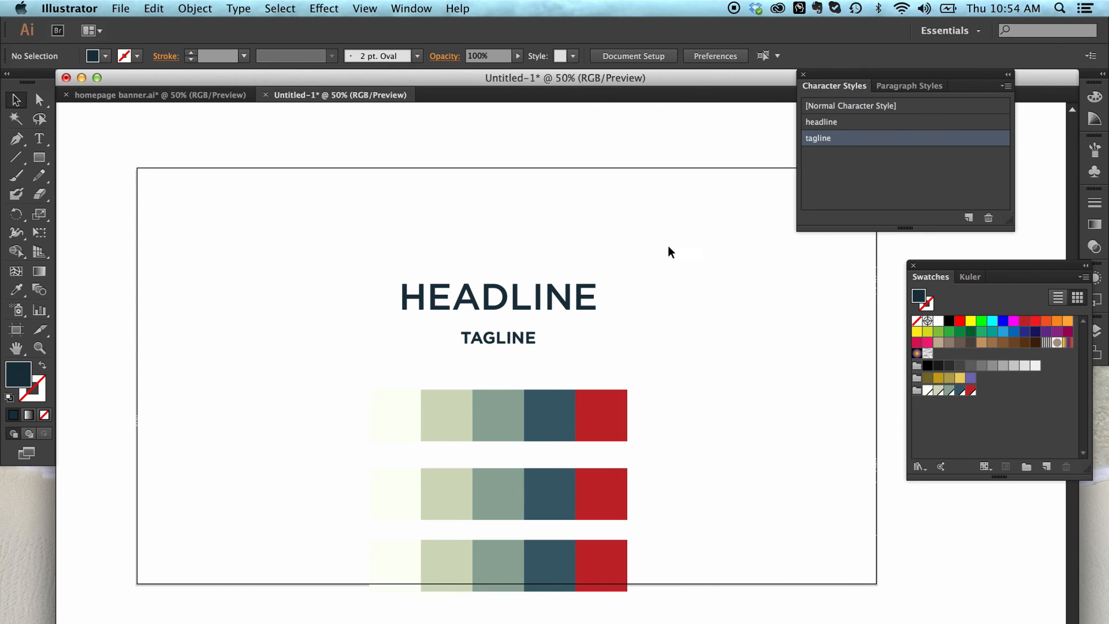
Step: Duplicate the HEADLINE and TAGLINE text pair three times, placing the copies above and to the left of the original
drag(668, 249, 486, 333)
drag(471, 295, 290, 348)
click(783, 337)
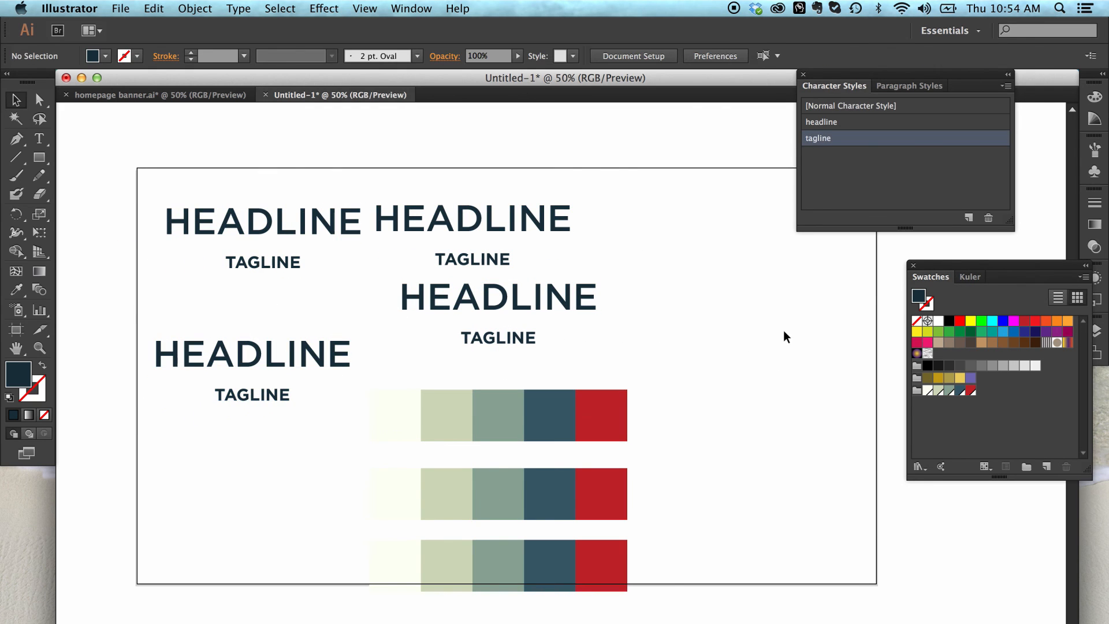
Step: Try the Book font style in the basic character formats of the headline character style
click(873, 124)
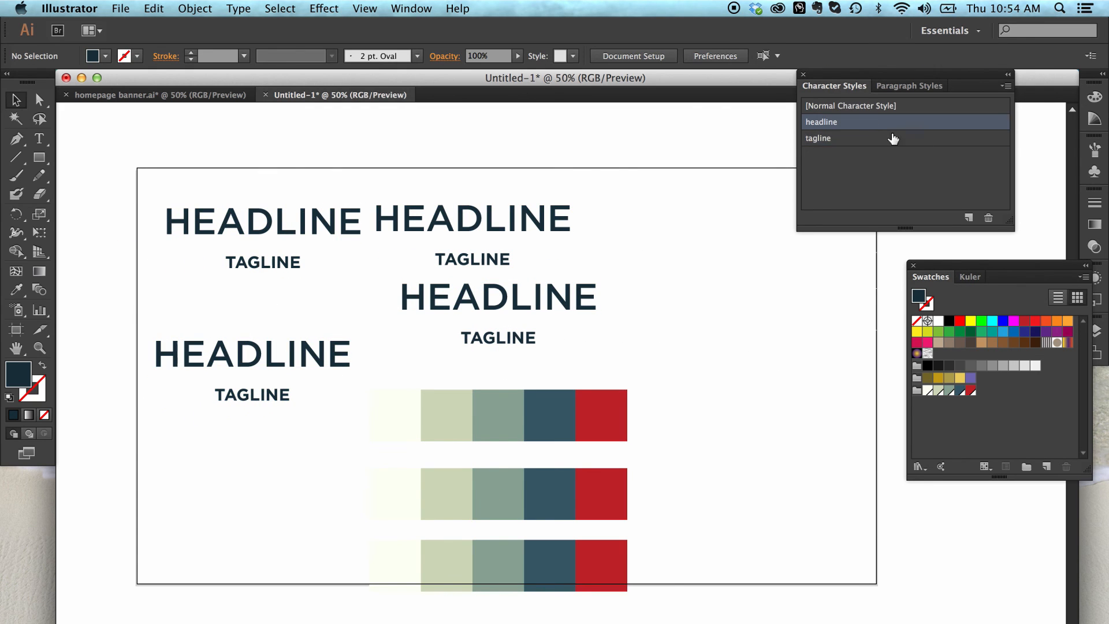
click(1006, 85)
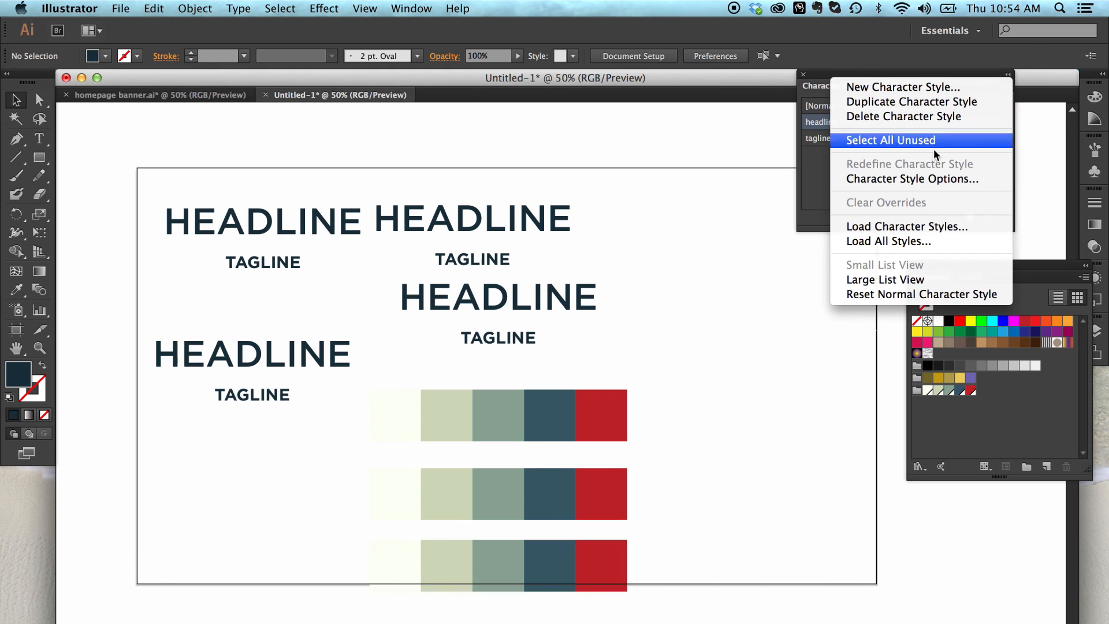
click(914, 179)
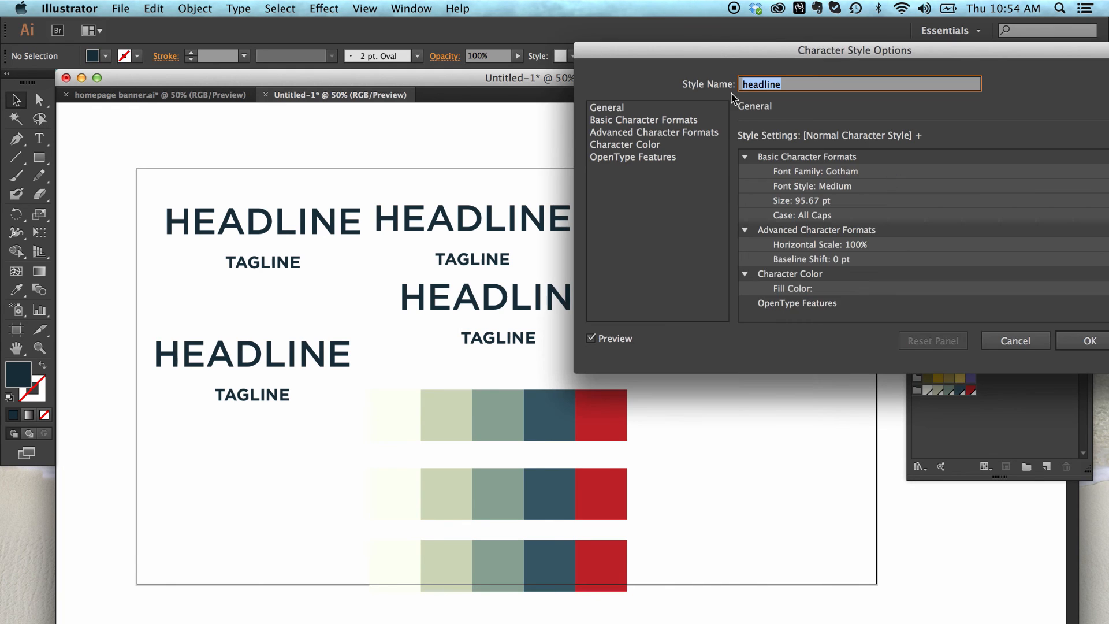
drag(759, 48, 716, 42)
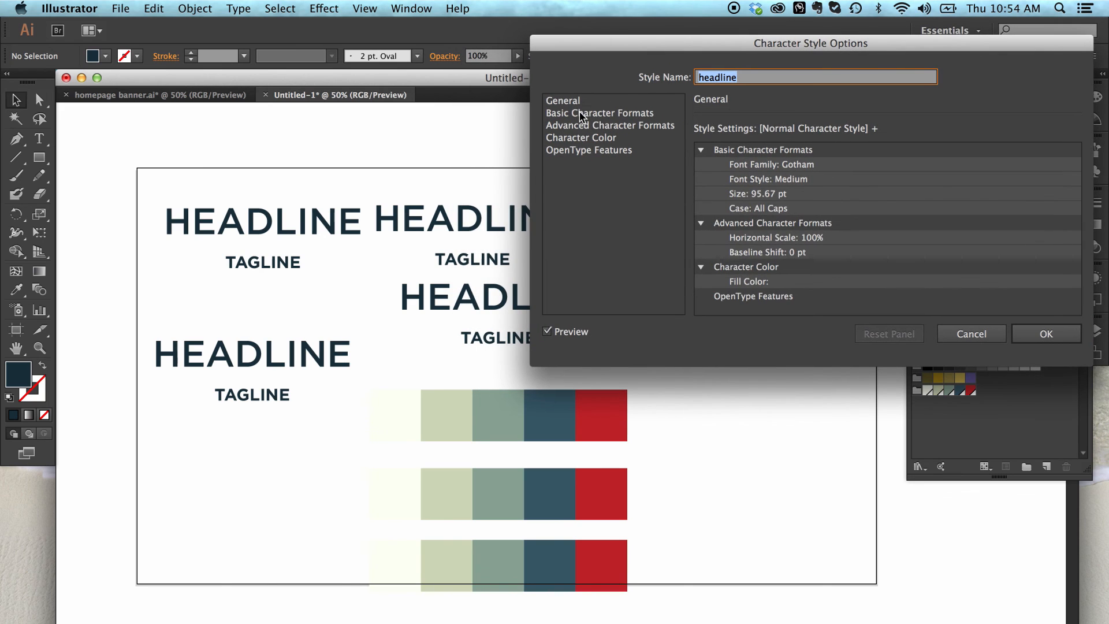
click(604, 115)
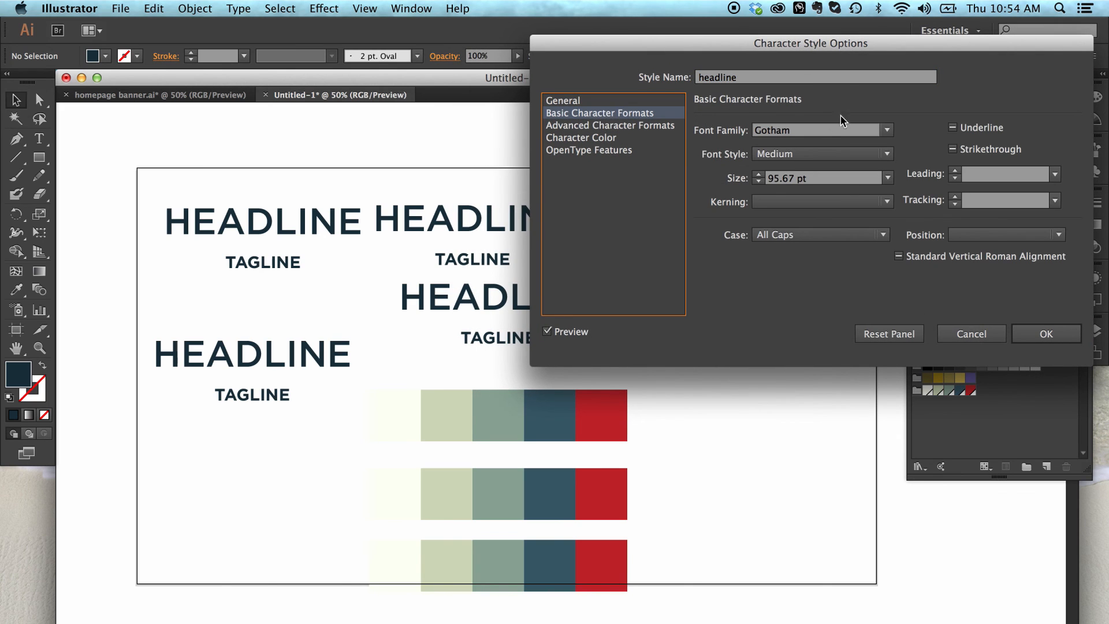
drag(839, 48, 939, 70)
click(940, 176)
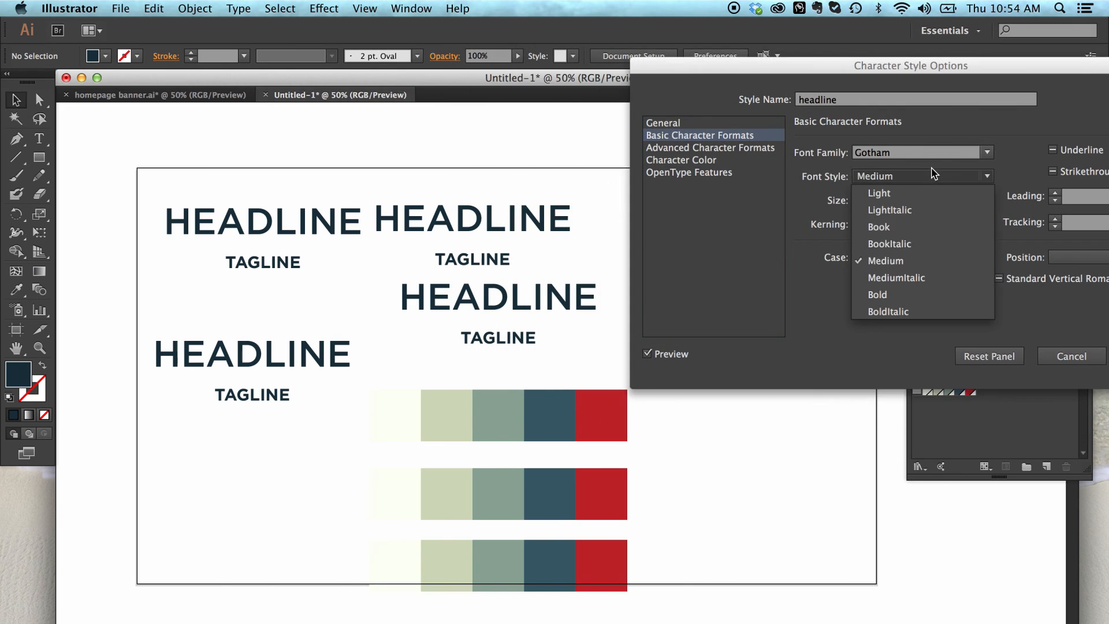
click(907, 228)
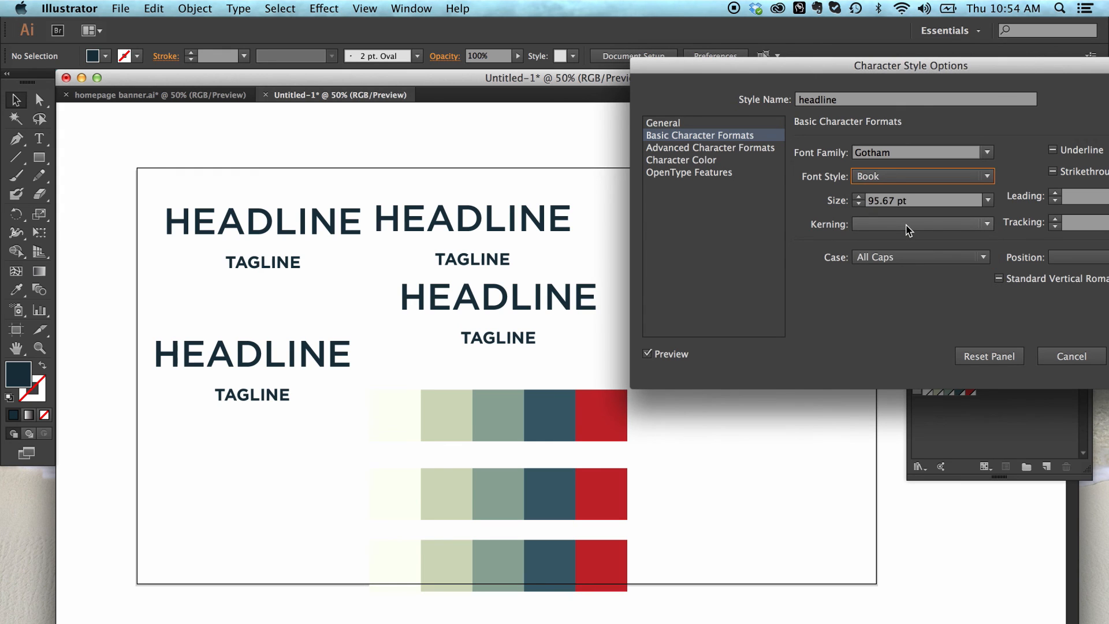
Step: Try the Light font style for the headline character style, then set it back to Medium and accept
click(910, 176)
click(907, 194)
click(911, 176)
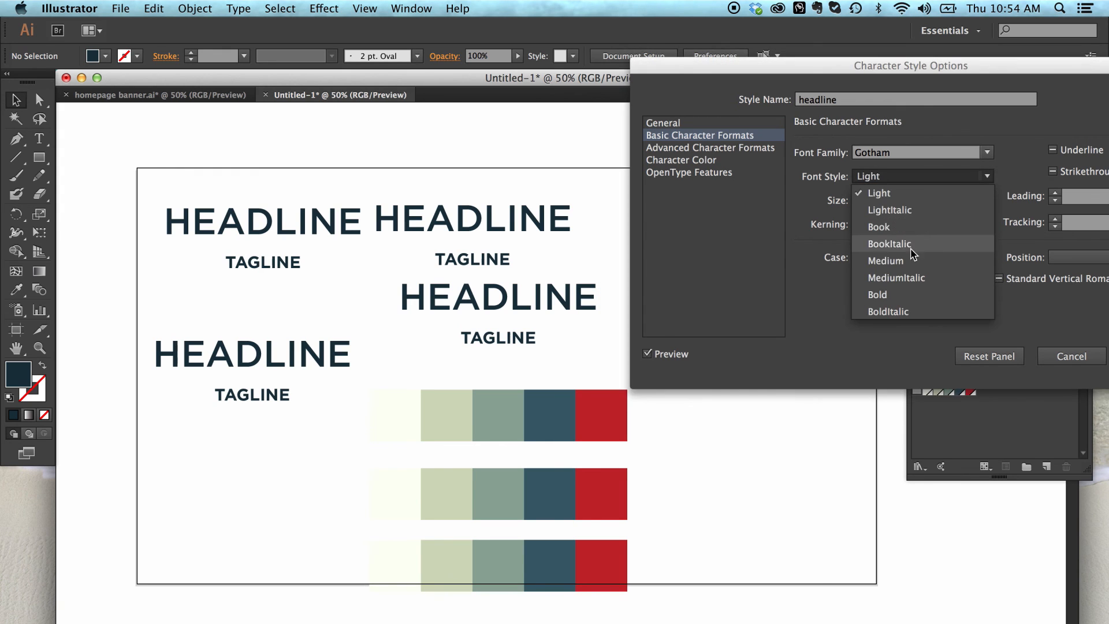
click(909, 261)
drag(937, 71, 766, 79)
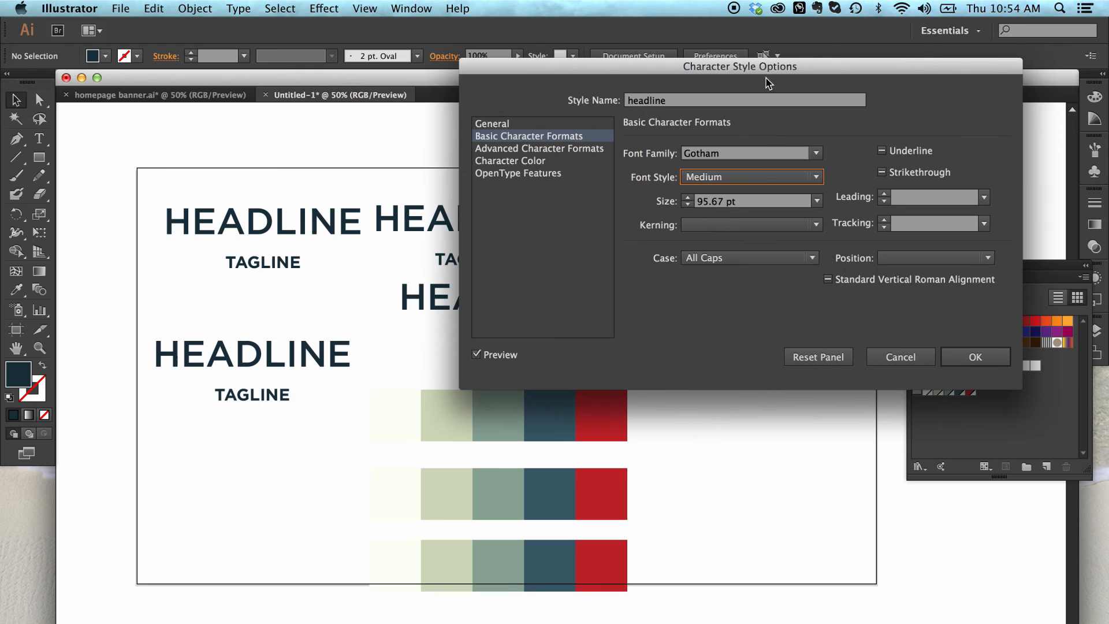
click(974, 355)
click(897, 153)
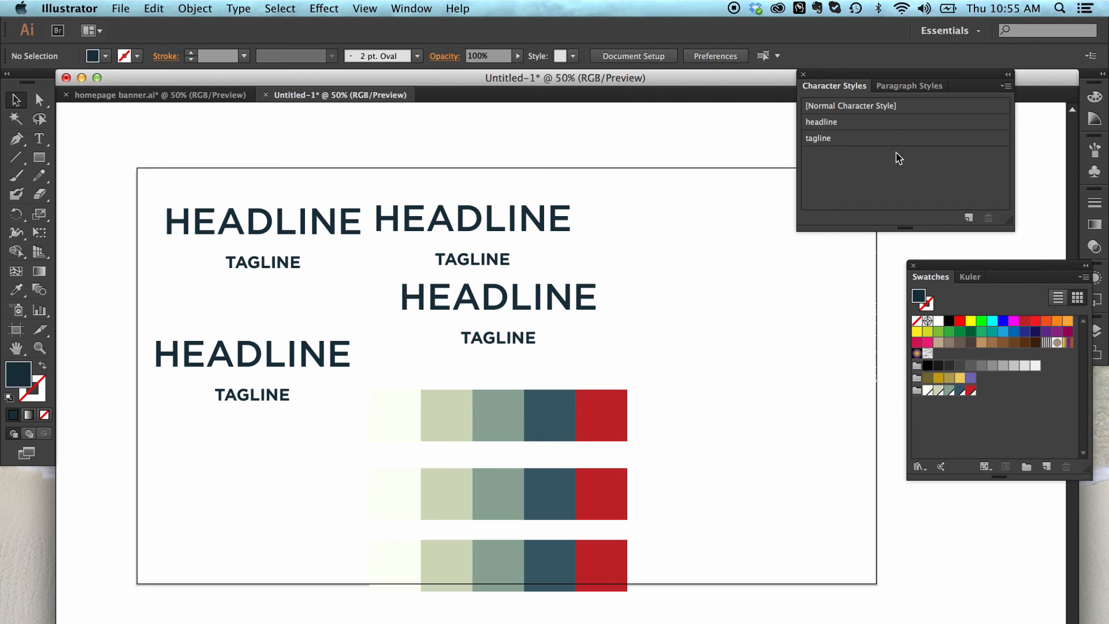
Step: Apply the headline character style to all four HEADLINE texts together
click(536, 205)
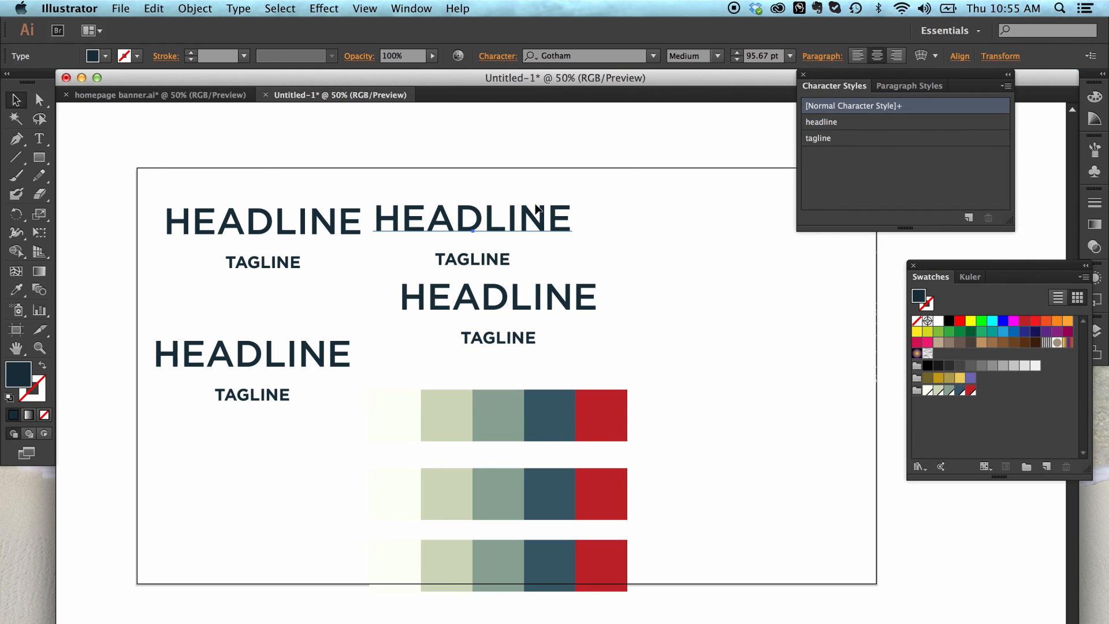
shift+click(551, 292)
shift+click(356, 232)
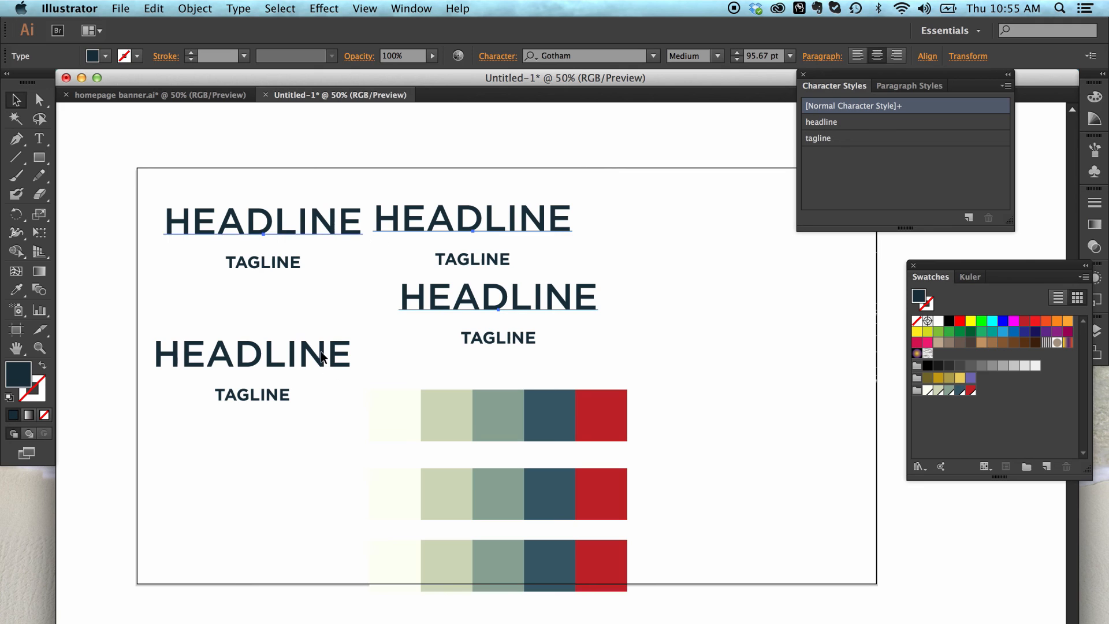
shift+click(322, 356)
click(846, 124)
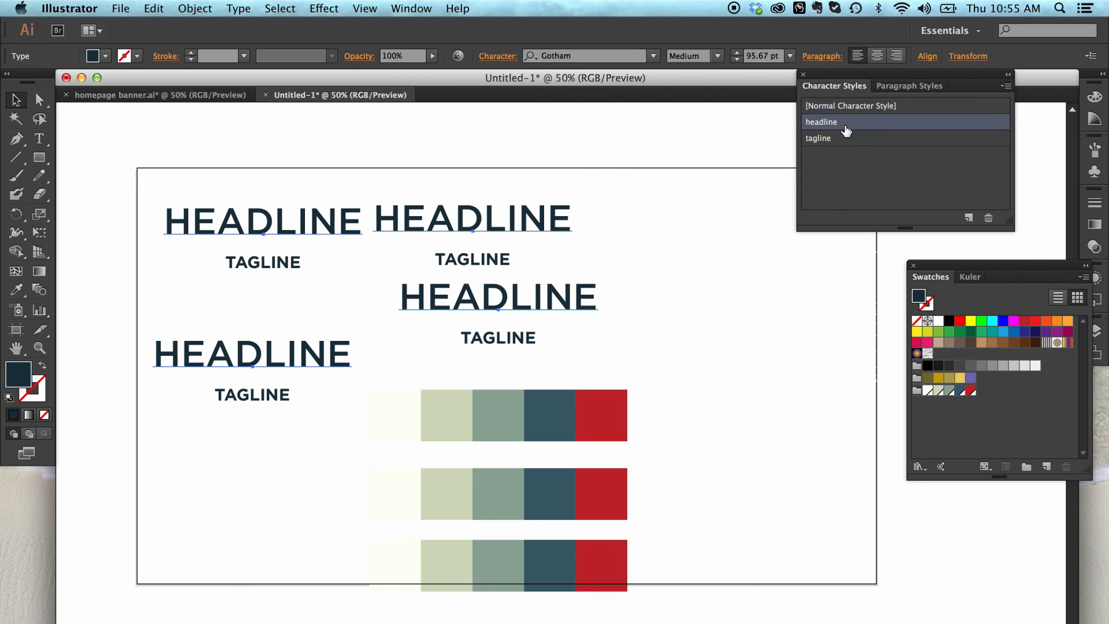
click(761, 206)
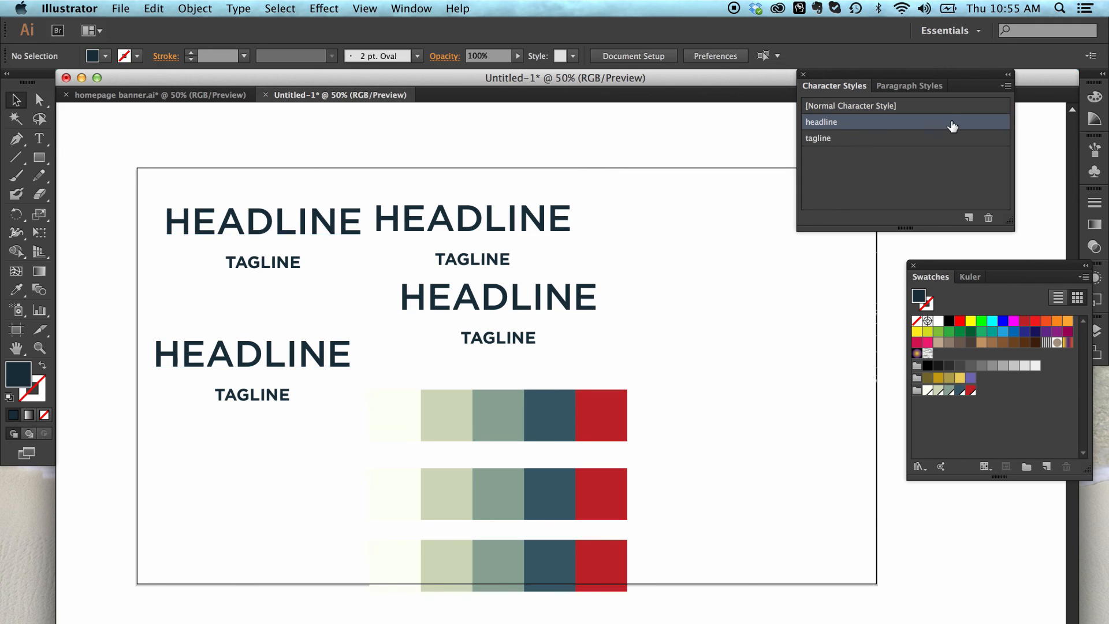
Step: Try the Bold font style for the headline character style, then set it to Light and accept
click(1006, 85)
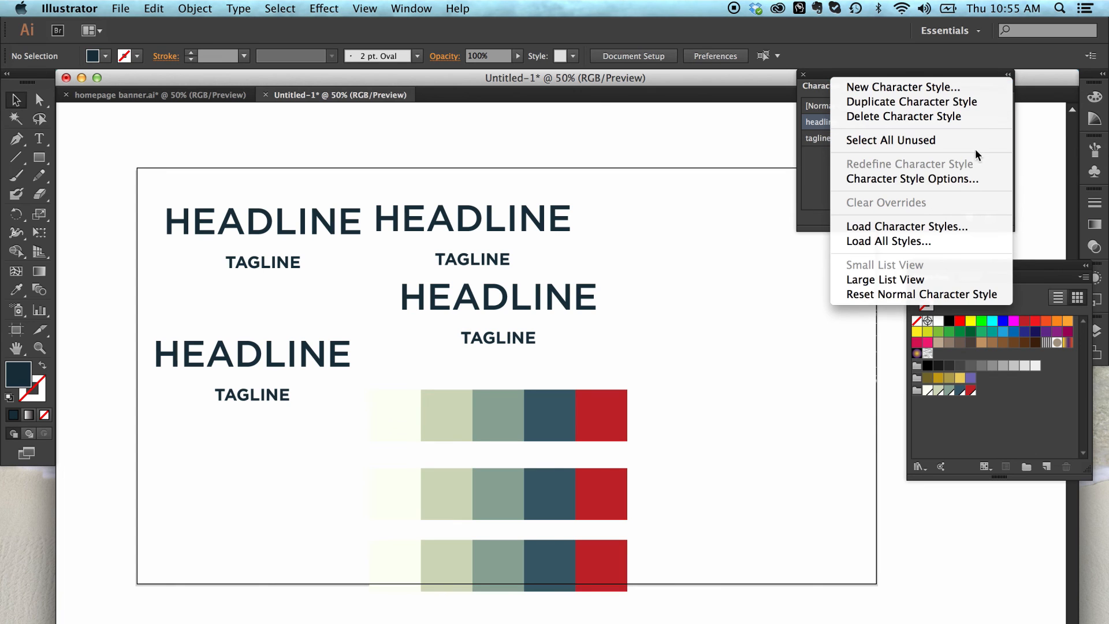
click(957, 178)
click(543, 137)
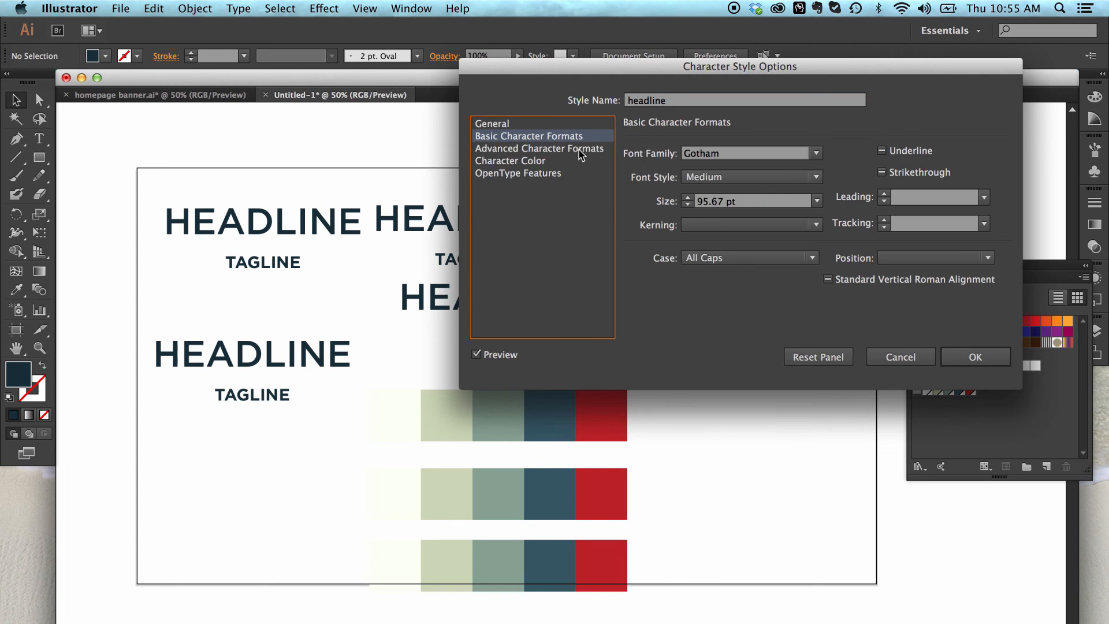
click(748, 177)
click(746, 297)
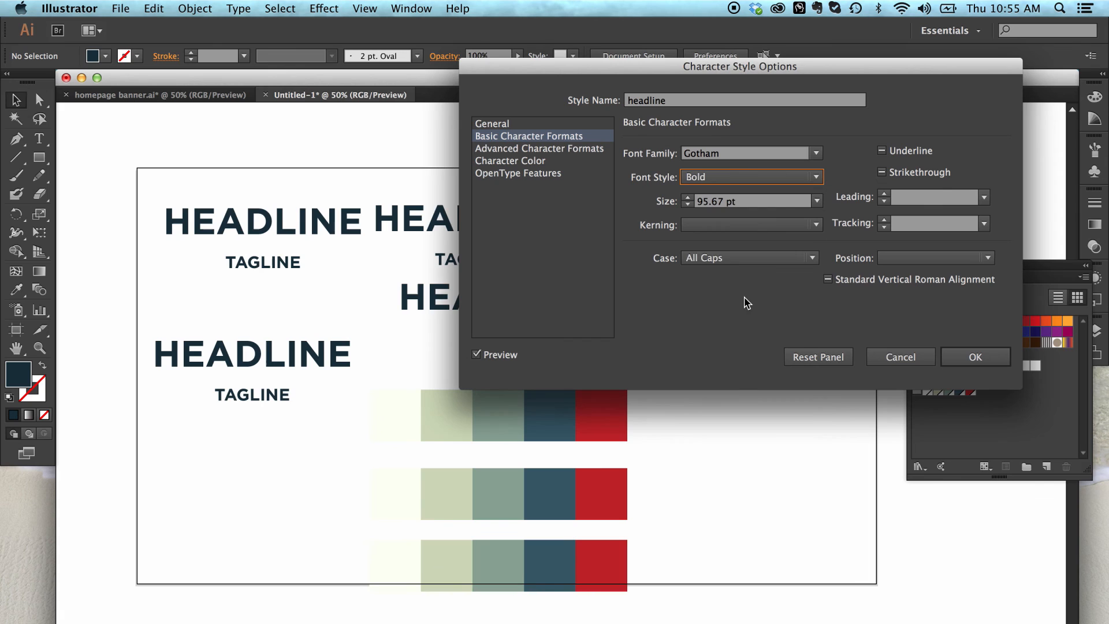
click(732, 178)
click(730, 194)
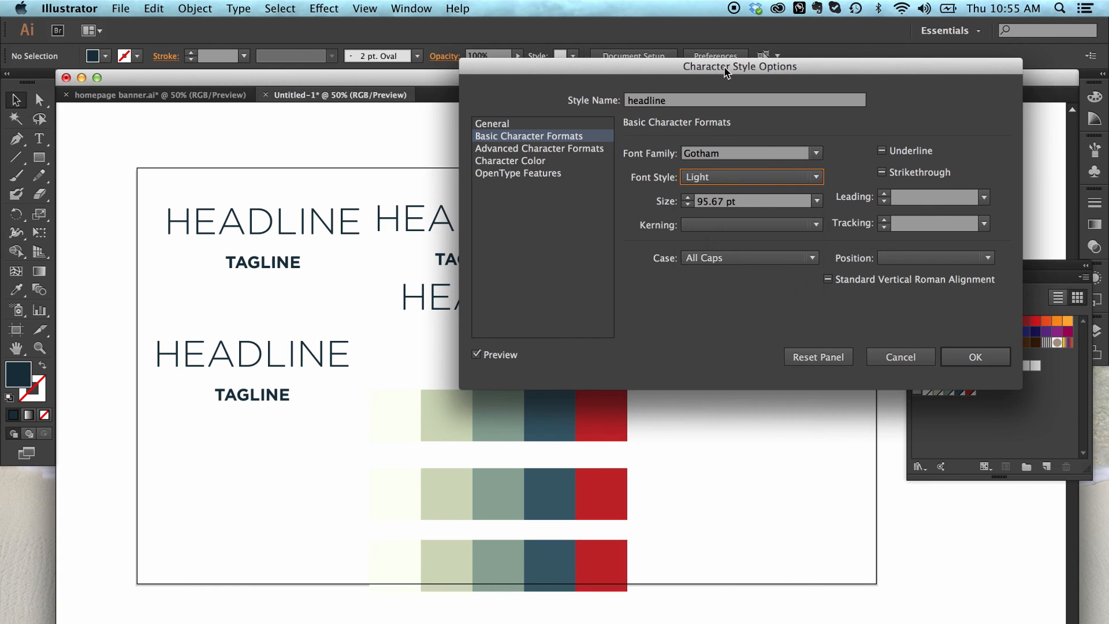
drag(724, 68, 797, 81)
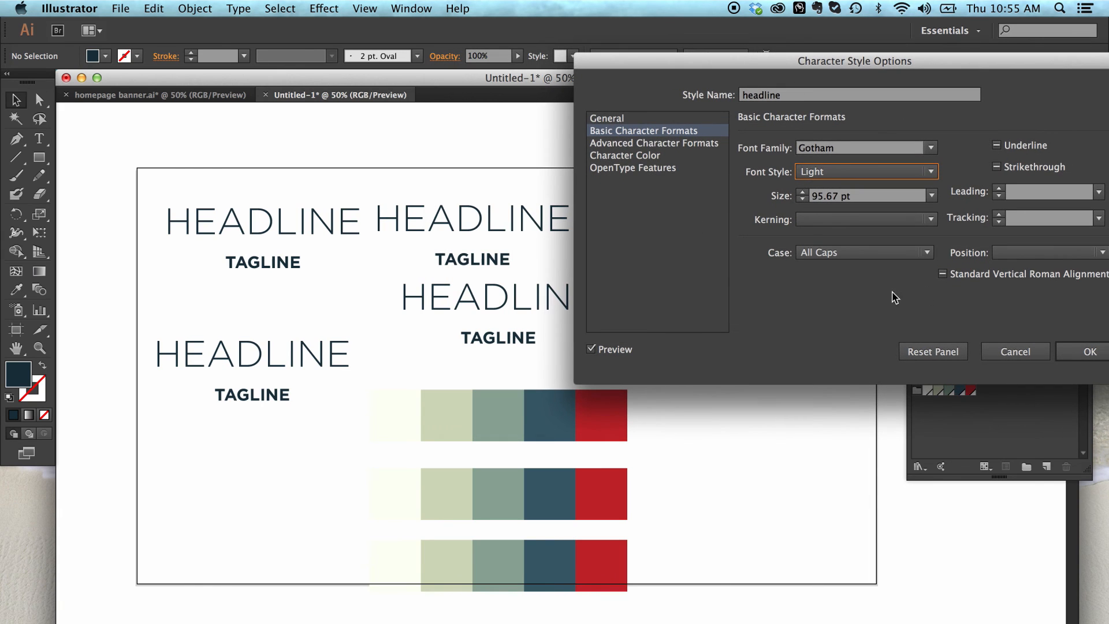
click(1071, 350)
Step: Enlarge the upper-middle HEADLINE text to about 170 pt with Free Transform and move it up and to the right, then deselect it
click(565, 224)
key(e)
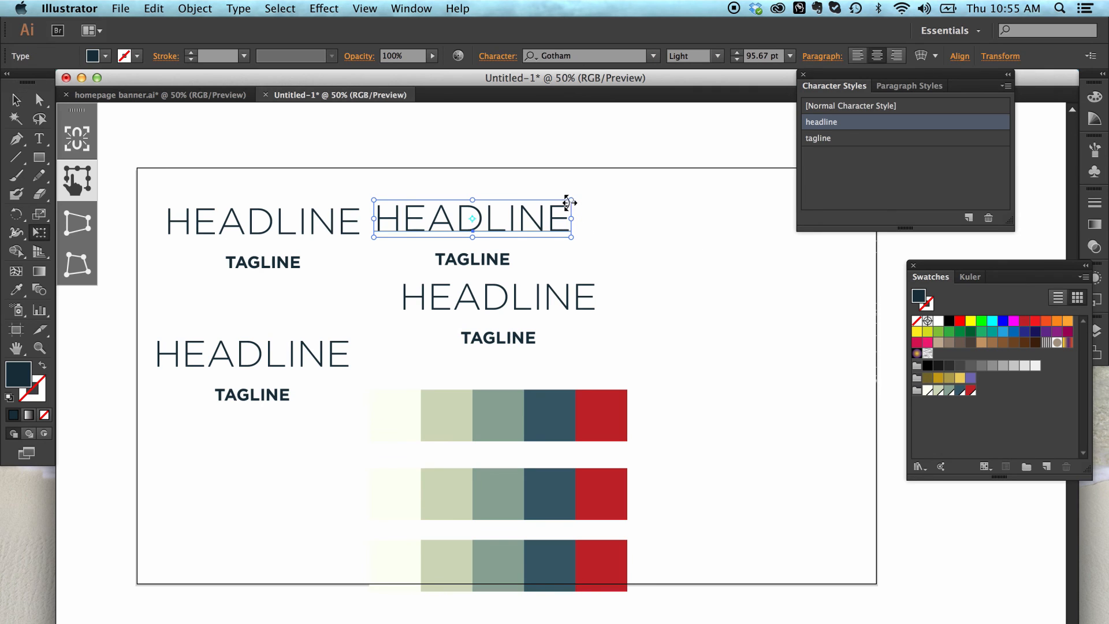
drag(571, 200, 605, 187)
drag(509, 221, 601, 190)
key(v)
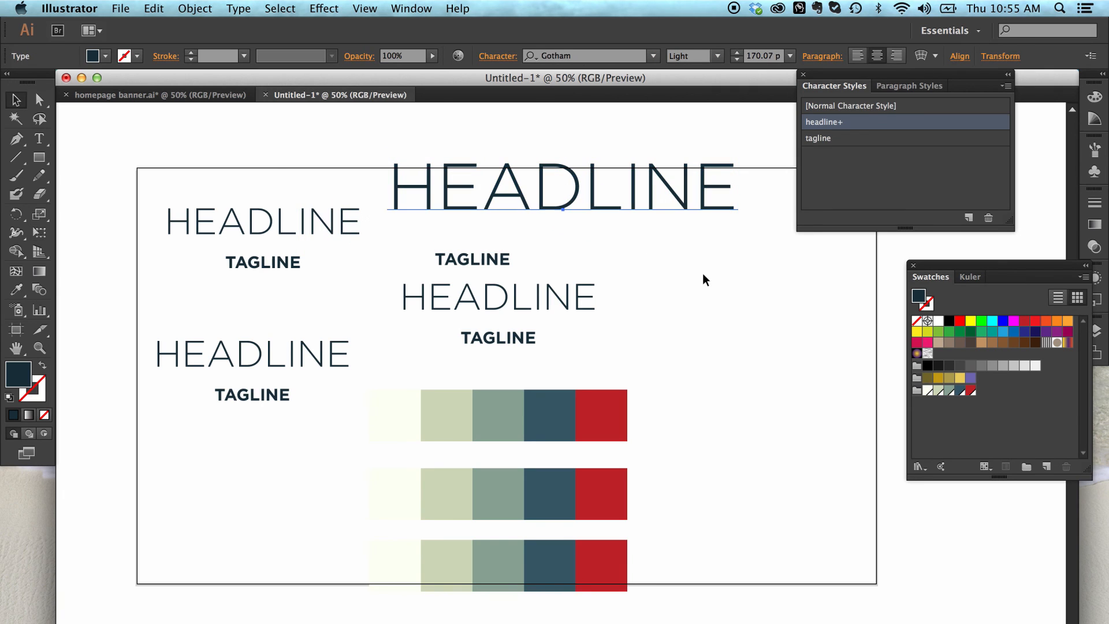
click(703, 273)
click(678, 199)
click(794, 277)
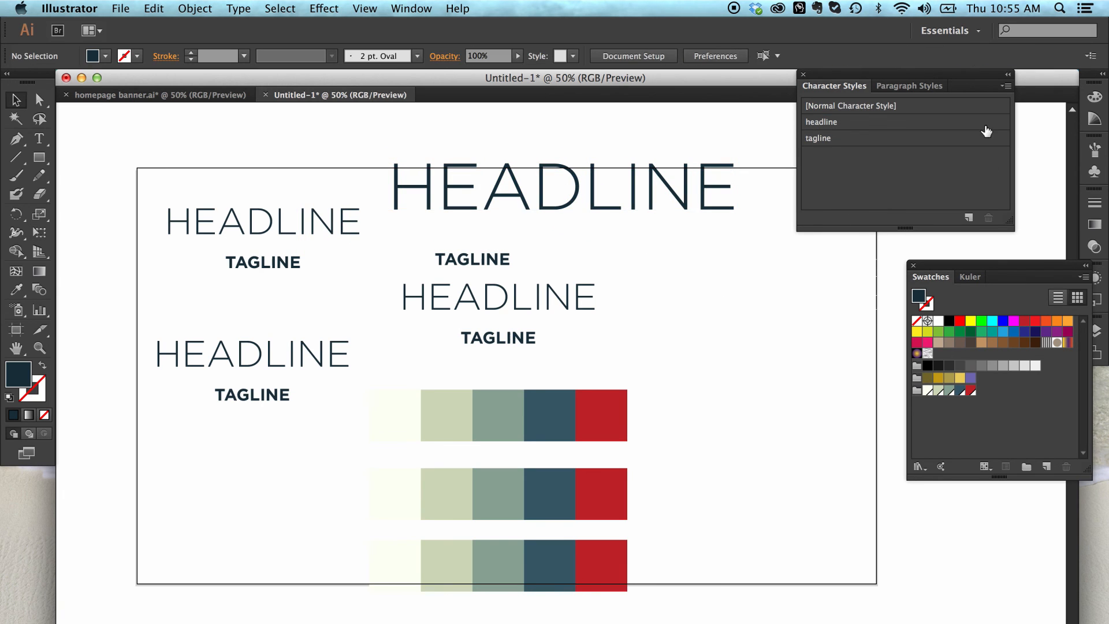
Step: In the headline character style's basic character formats, try Small Caps, then set the case to Normal
click(932, 123)
click(1007, 85)
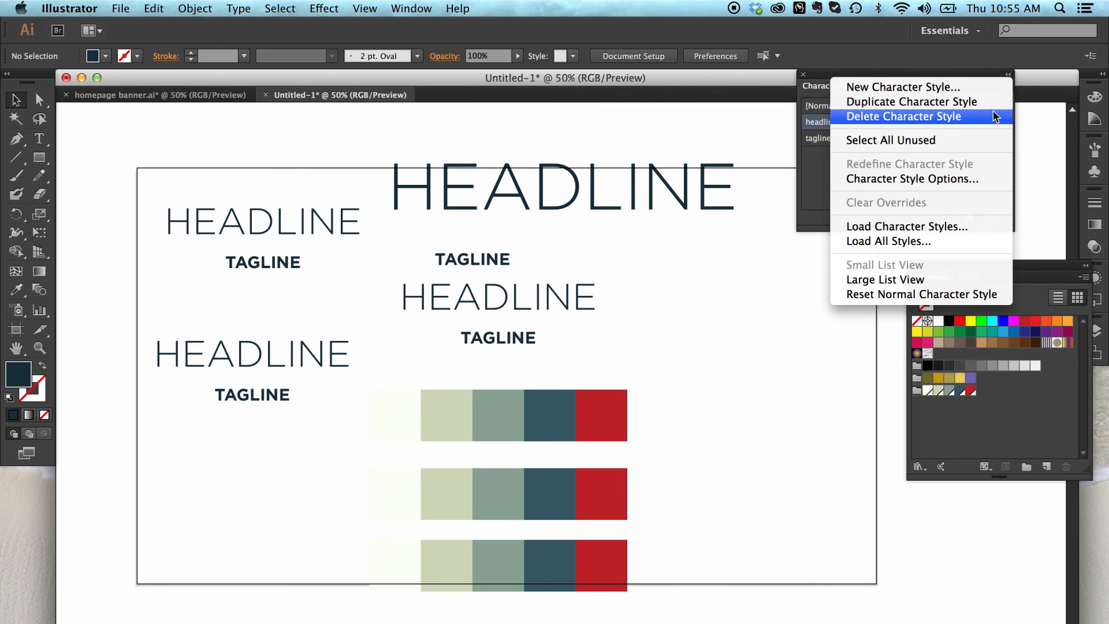
click(968, 179)
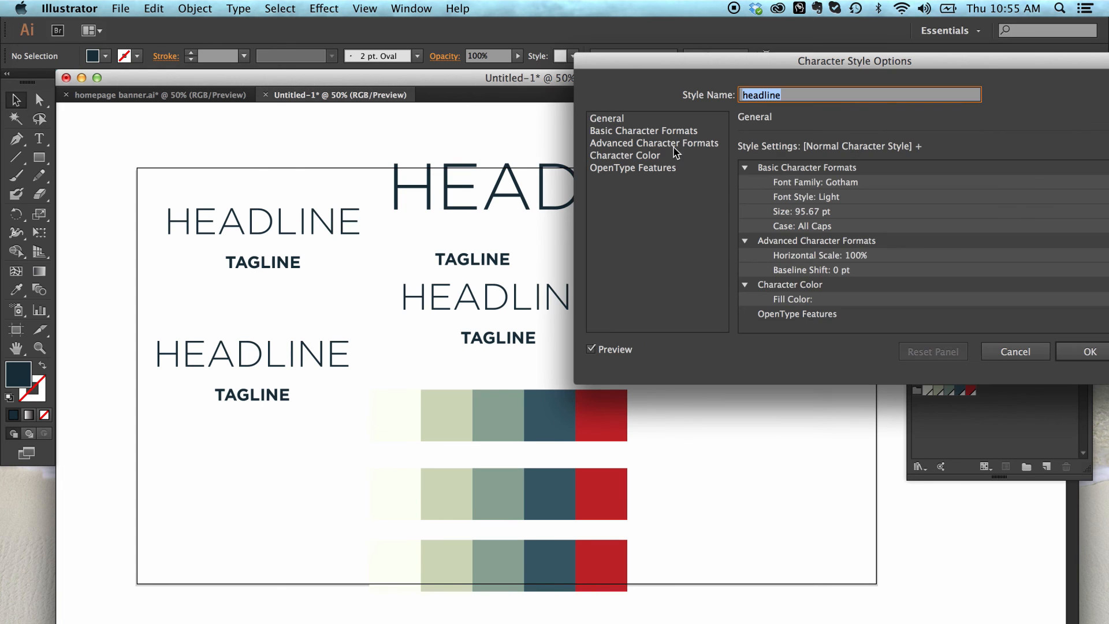
click(665, 132)
click(849, 252)
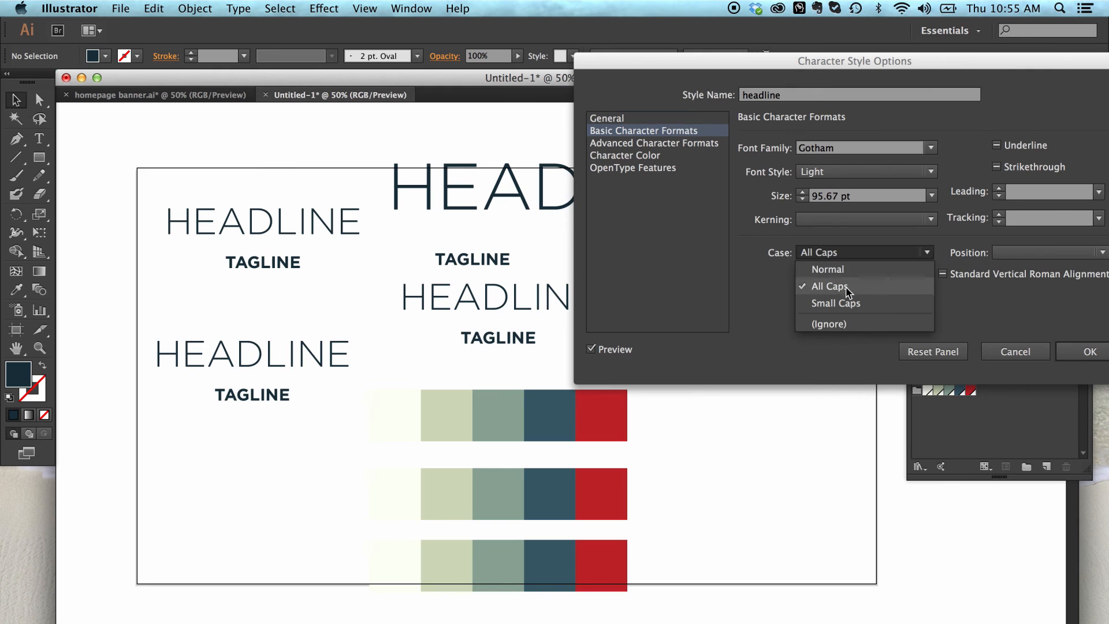
click(849, 306)
click(850, 254)
click(847, 268)
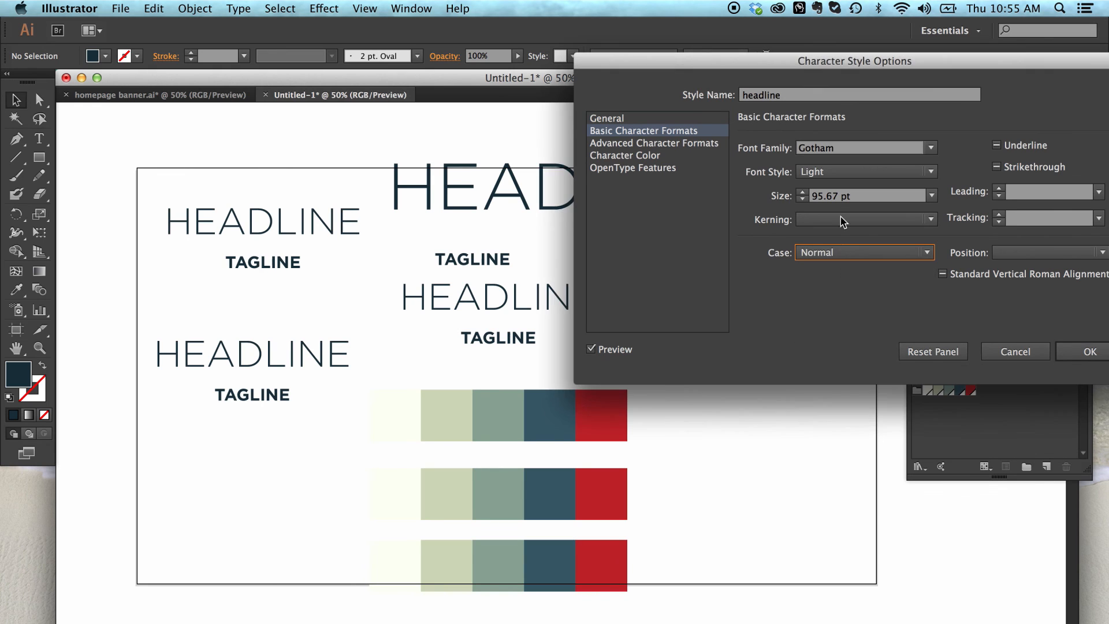
Step: Try the Book font style for the headline character style, then set it to Bold
click(842, 173)
click(844, 223)
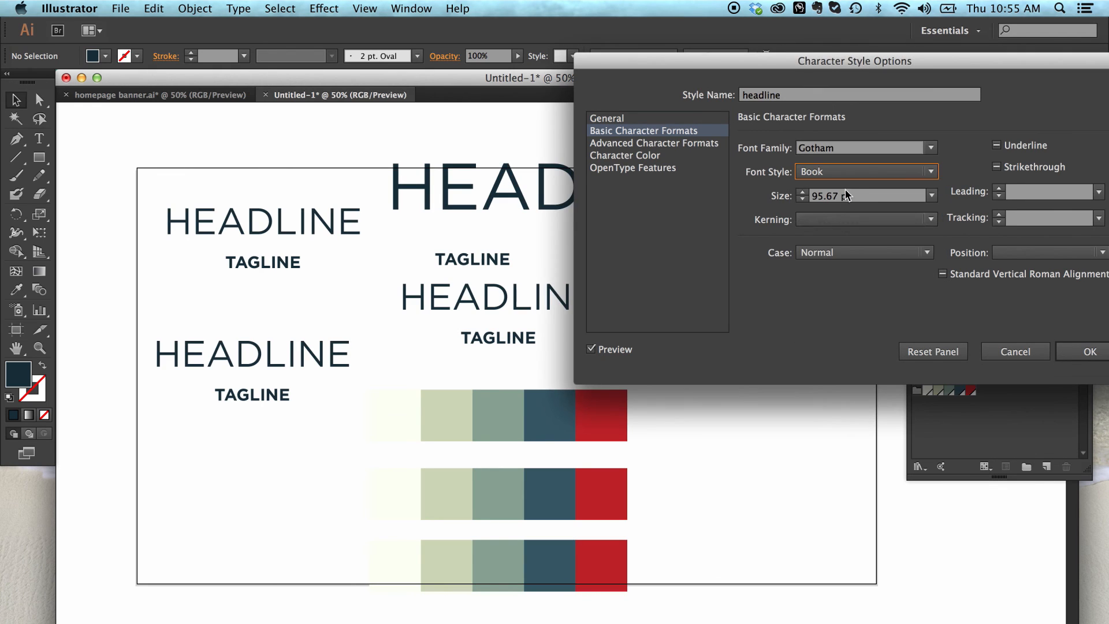
click(846, 171)
click(845, 291)
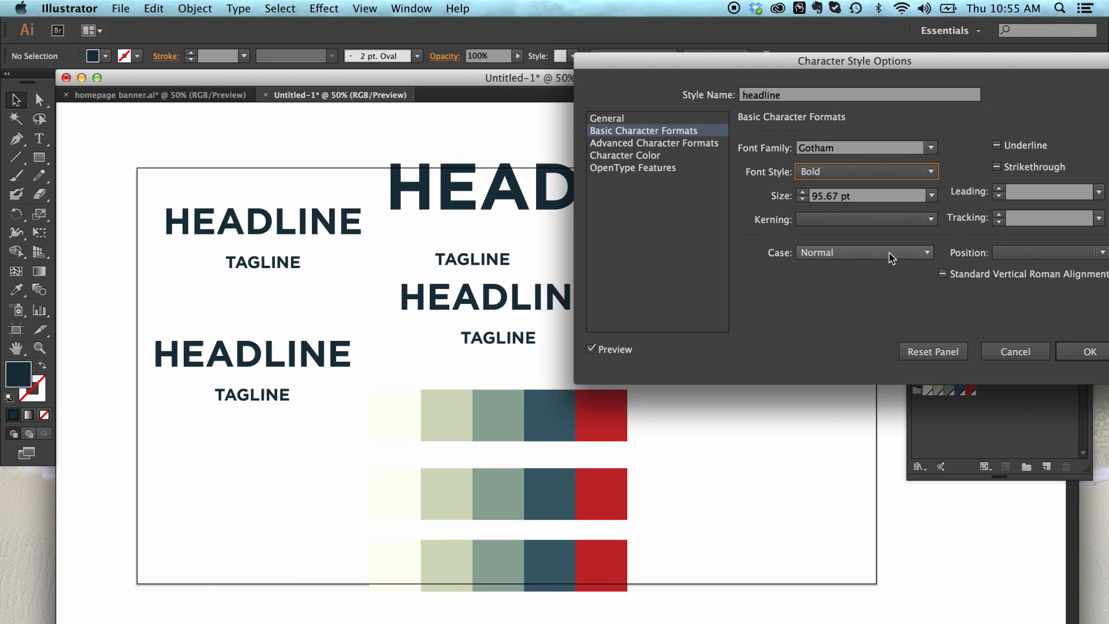
Step: Reduce the headline character style's font size to 79 pt and accept the style options
click(804, 199)
click(803, 199)
click(804, 199)
click(803, 199)
click(804, 199)
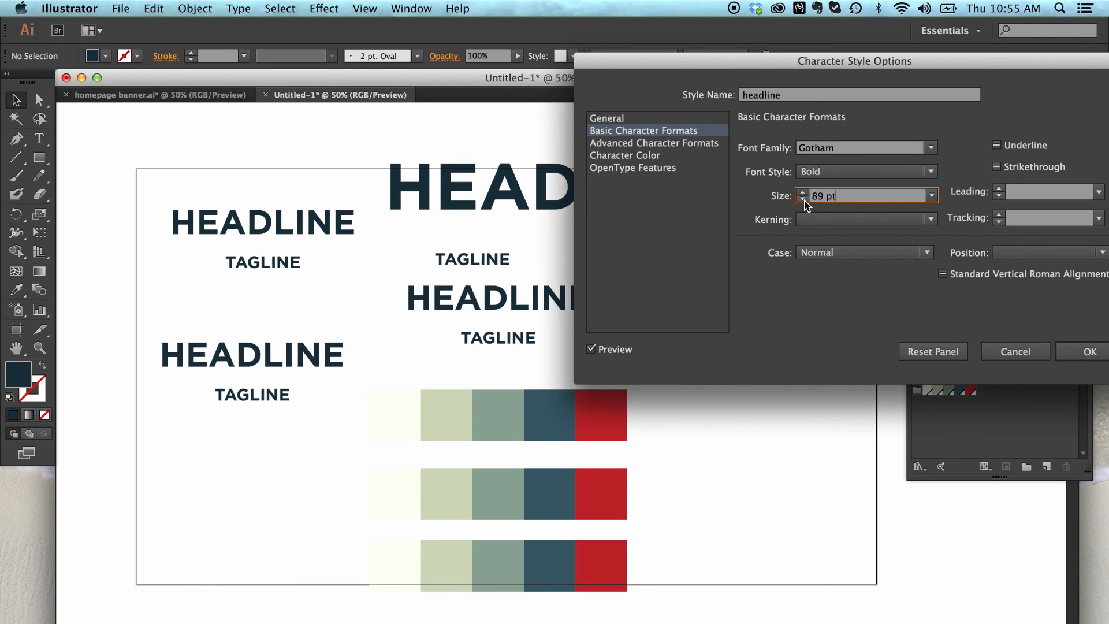
click(803, 199)
click(804, 199)
click(804, 200)
click(803, 199)
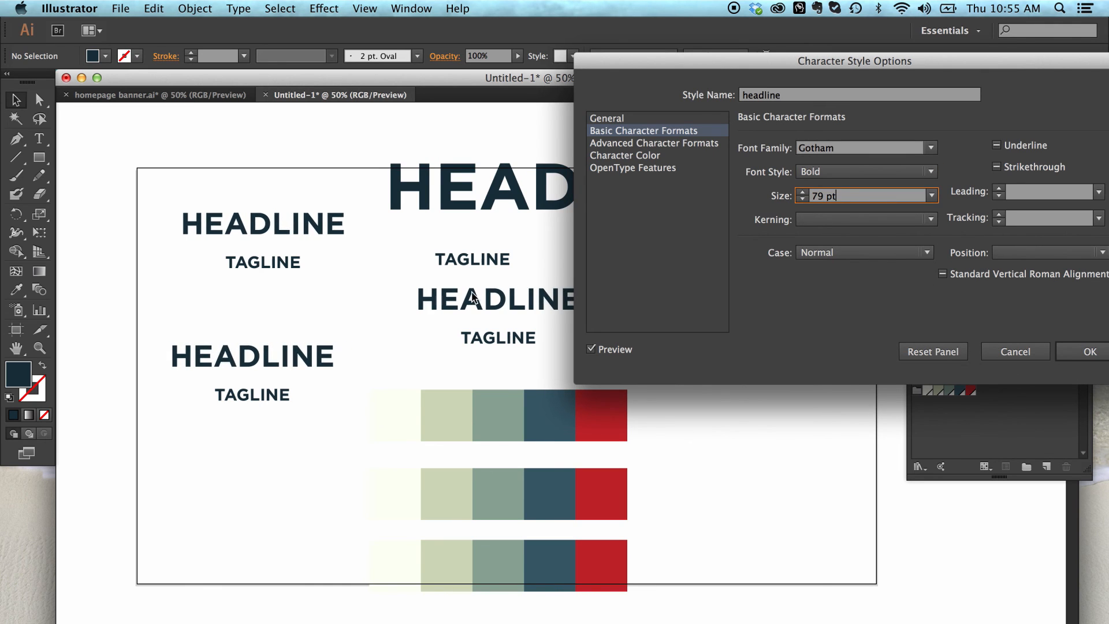
click(1089, 353)
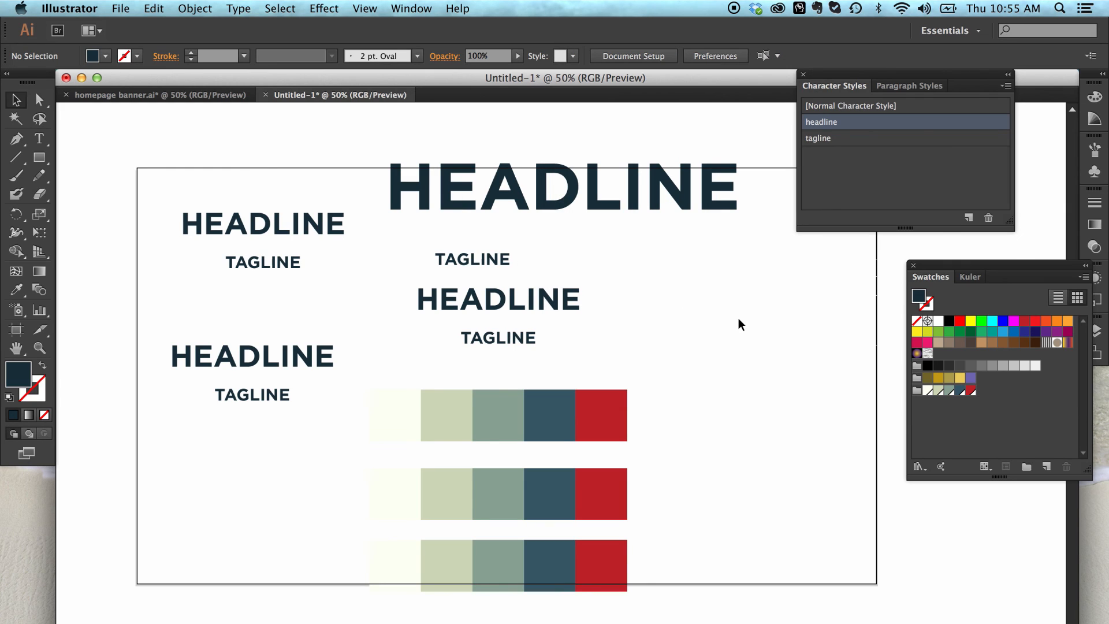